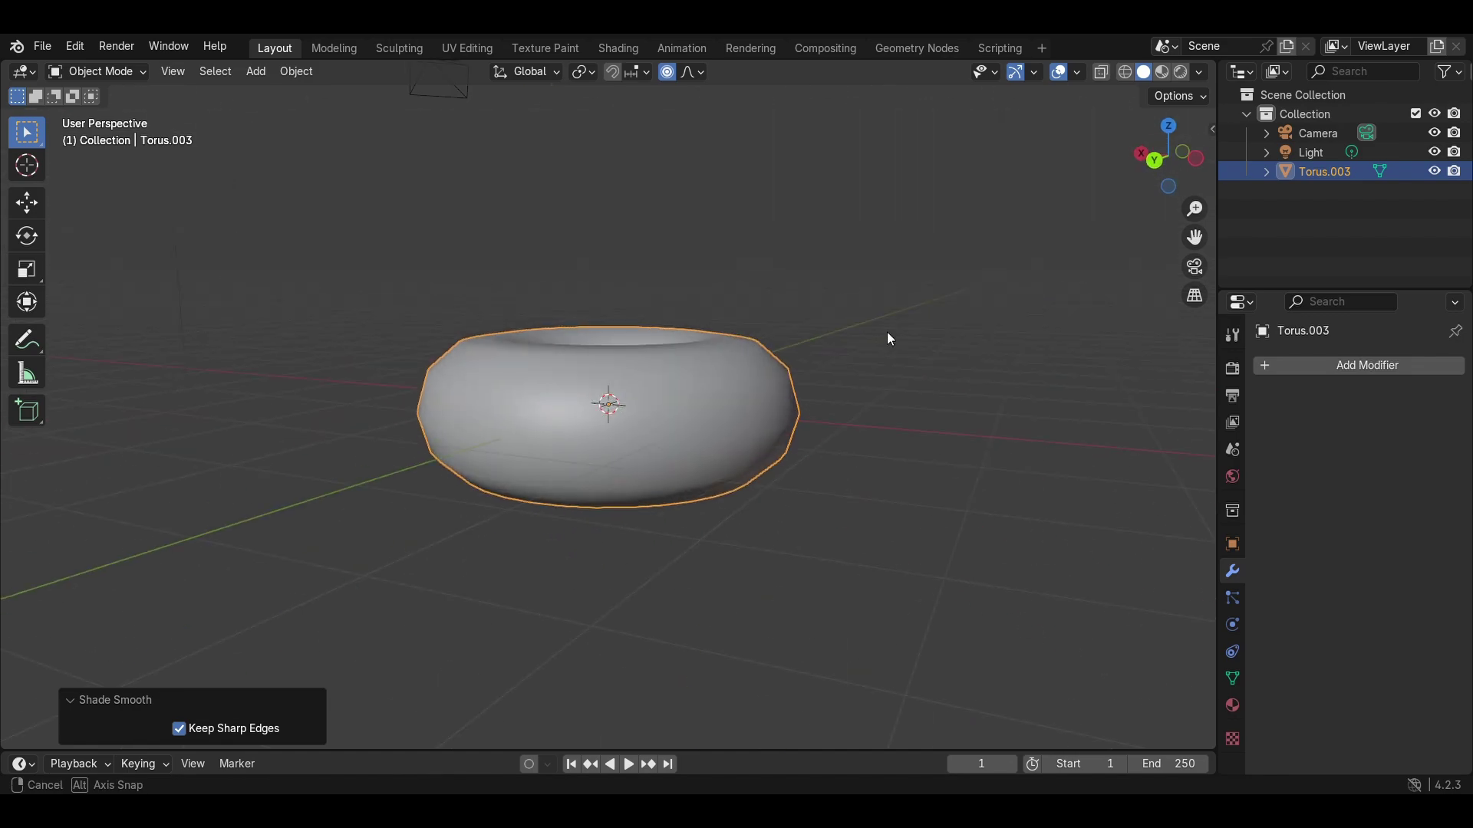
- Set the torus to flat shading
middle_click_drag(851, 353, 849, 403)
right_click(669, 418)
left_click(688, 455)
middle_click_drag(687, 454, 916, 398)
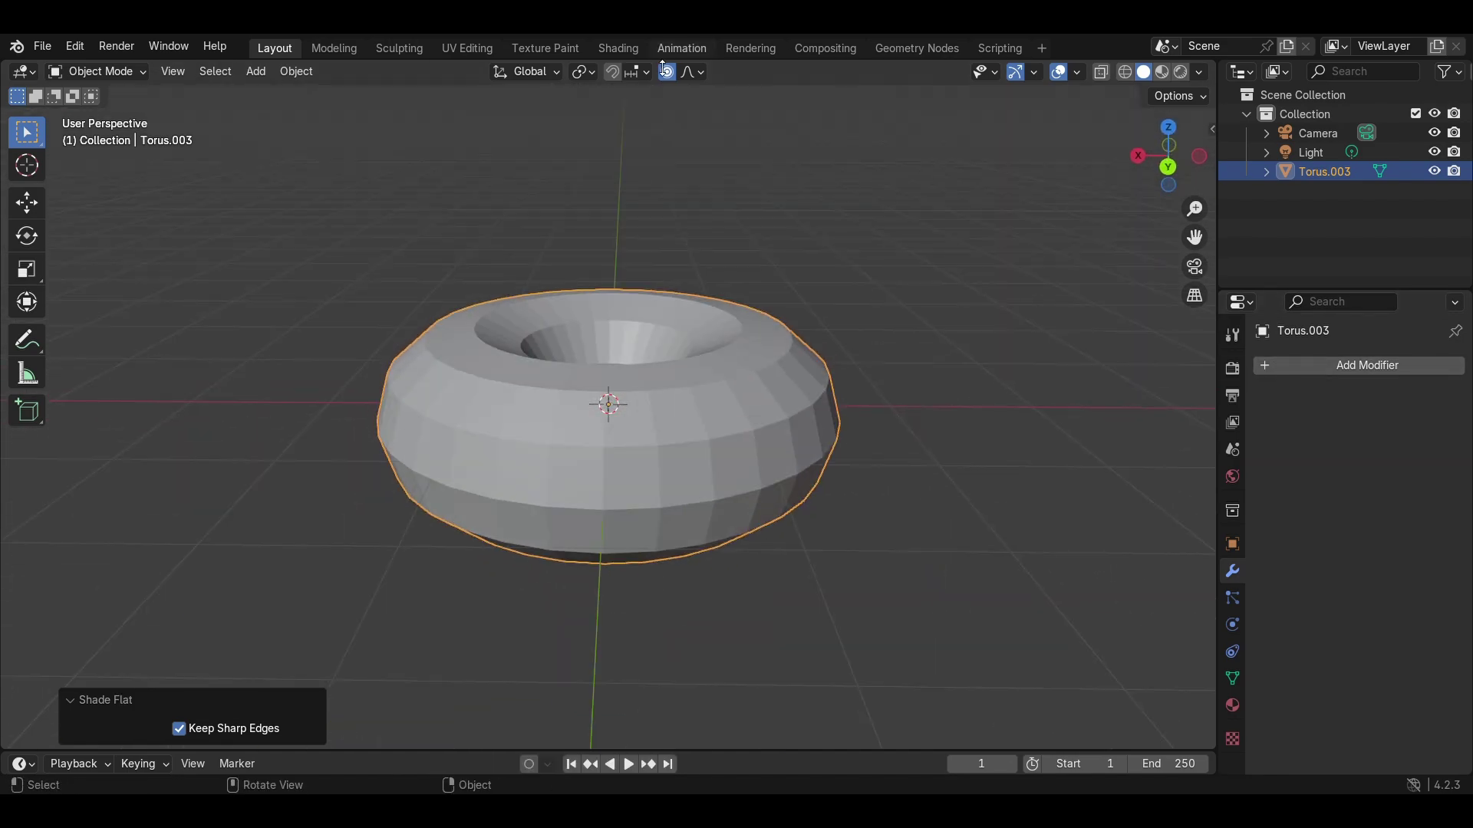
- Raise one vertex on the front upper ring of the torus in Edit Mode with proportional editing
left_click(89, 76)
left_click(93, 112)
scroll(652, 453, "up", 1)
middle_click_drag(654, 453, 664, 496)
left_click(665, 497)
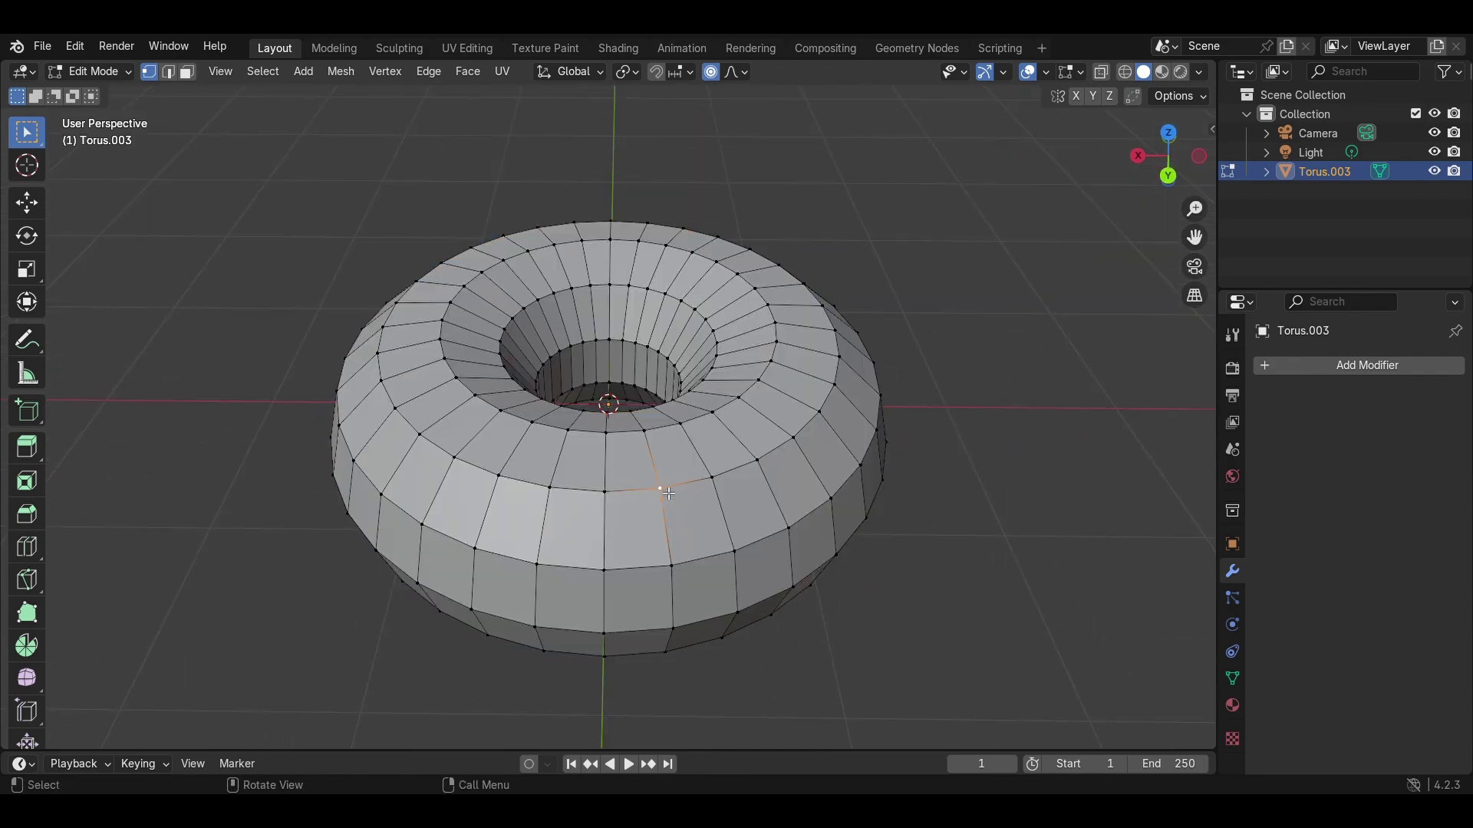
key("g")
left_click(656, 443)
- Raise two more vertices around the torus's upper ring with smooth proportional editing at a size of 1.1 m
middle_click_drag(656, 442, 521, 424)
left_click(495, 418)
key("g")
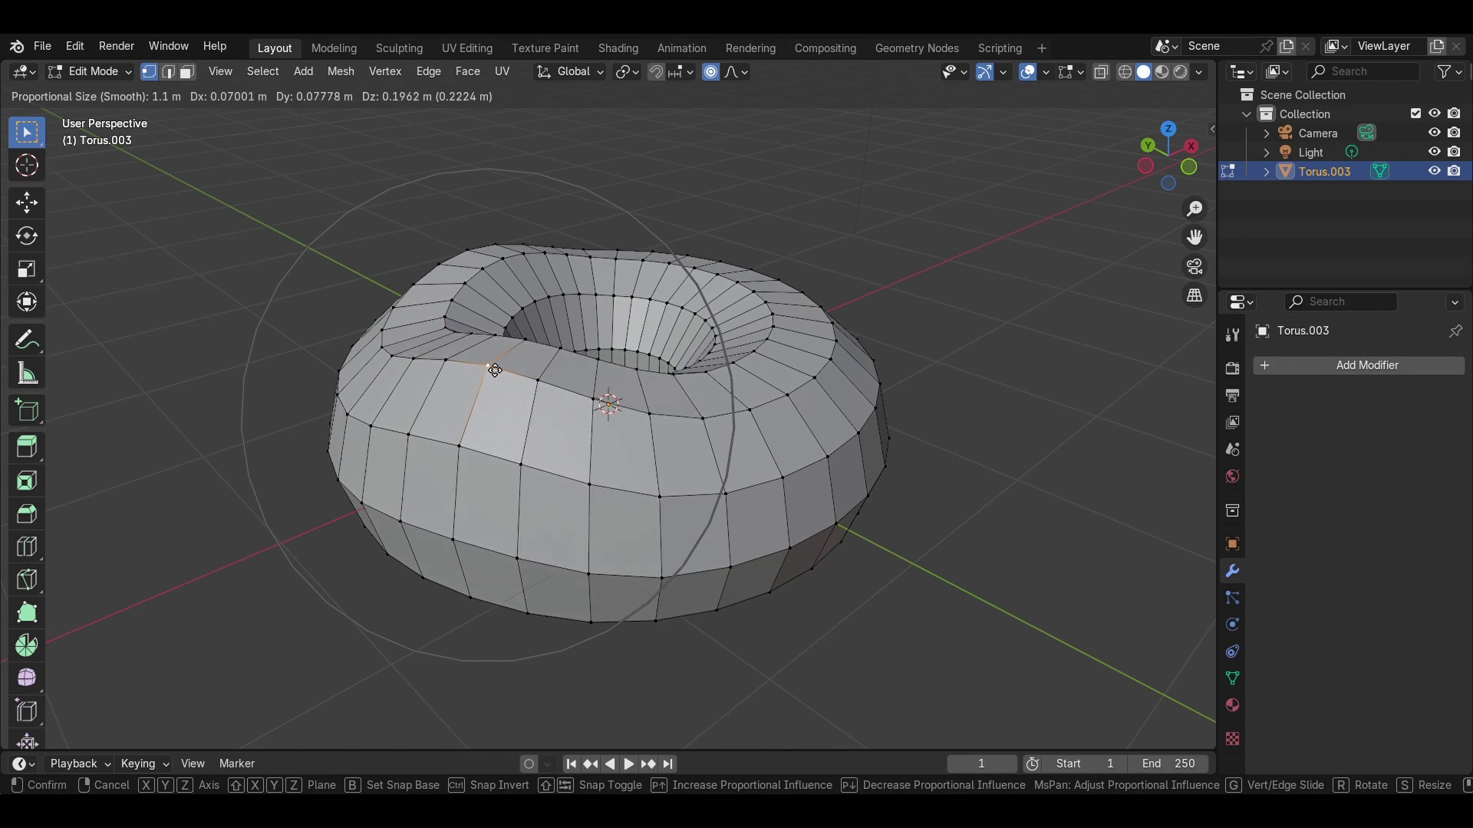
left_click(503, 361)
middle_click_drag(1015, 493, 802, 497)
left_click(616, 463)
key("g")
left_click(615, 420)
- Scale the torus's outer side edge loop slightly inward with proportional editing to narrow the outer wall
left_click(983, 437)
middle_click_drag(983, 437, 871, 399)
scroll(920, 345, "up", 2)
scroll(1006, 281, "down", 2)
middle_click_drag(1021, 320, 988, 301)
scroll(987, 302, "up", 2)
left_click(737, 478)
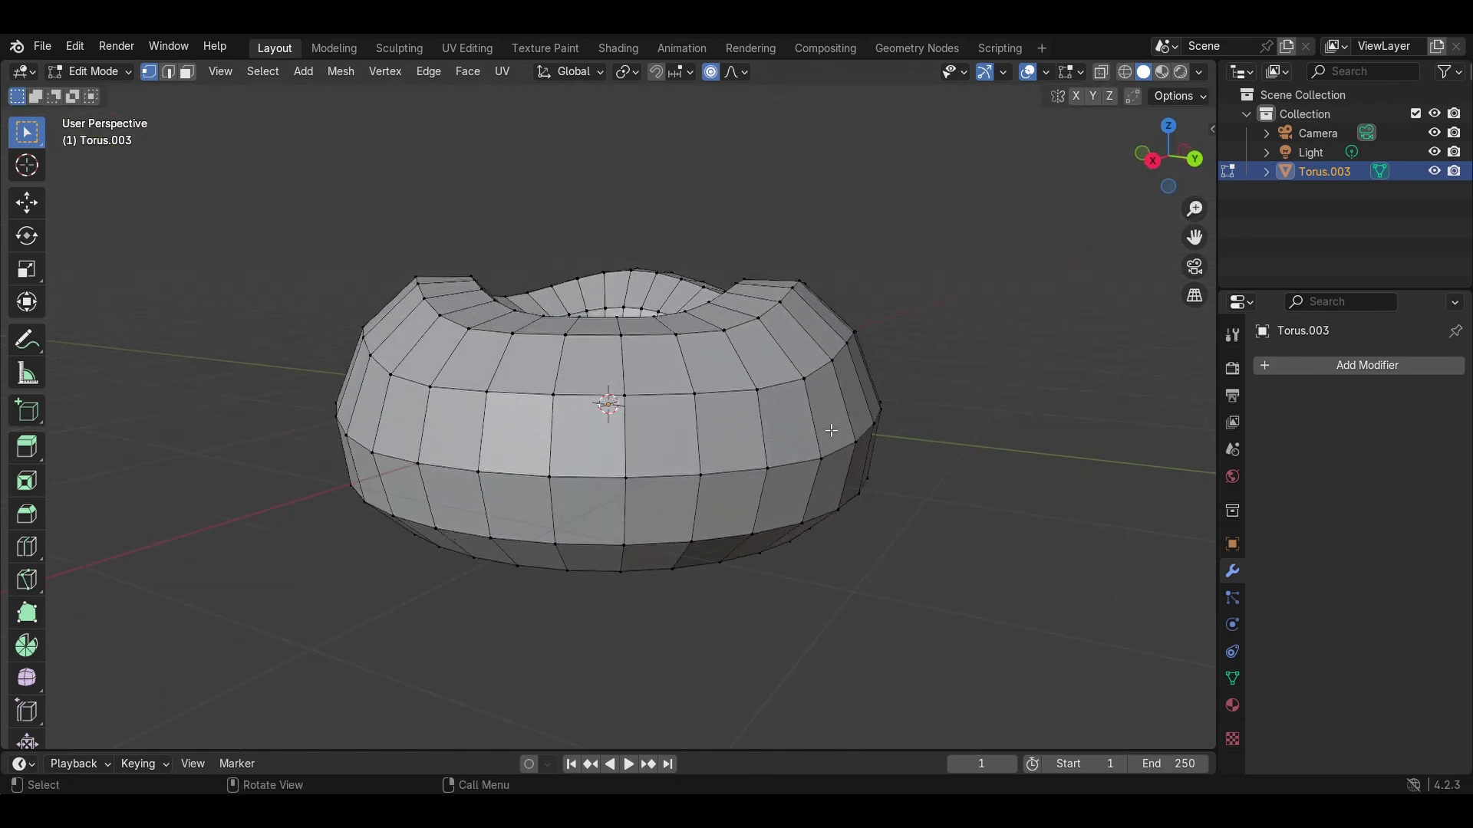
key("s")
left_click(748, 481)
left_click(840, 548)
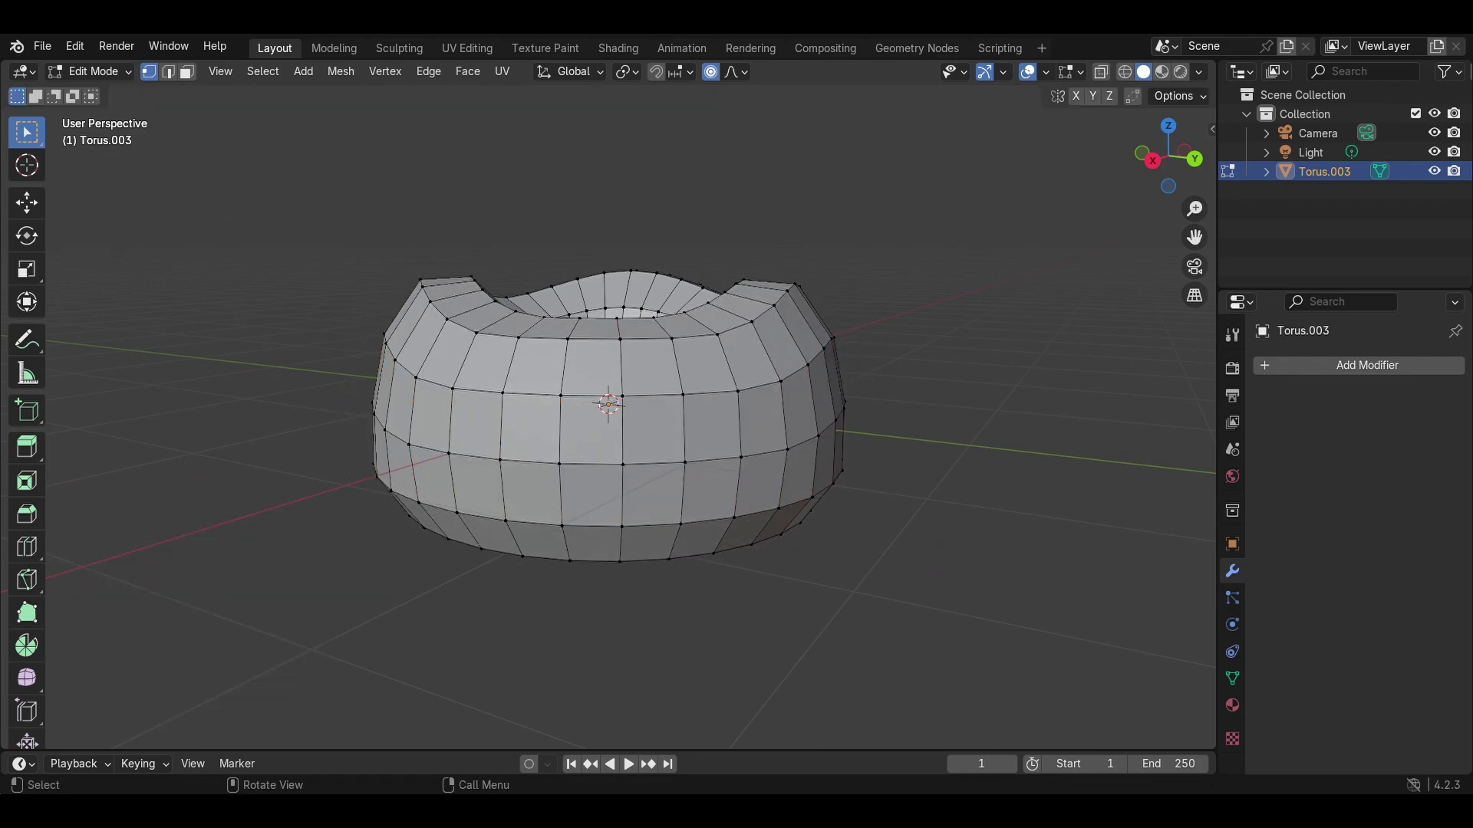
- Return to Object Mode and apply Shade Smooth to the deformed torus
left_click(78, 72)
left_click(89, 94)
middle_click_drag(245, 276, 255, 235)
right_click(500, 345)
left_click(530, 308)
mouse_move(767, 371)
middle_mouse_down()
mouse_move(683, 451)
mouse_move(691, 384)
middle_mouse_up()
- Add a Subdivision Surface modifier to the torus and apply it to the mesh
left_click(1350, 365)
mouse_move(1346, 345)
left_click(1295, 365)
mouse_move(1383, 371)
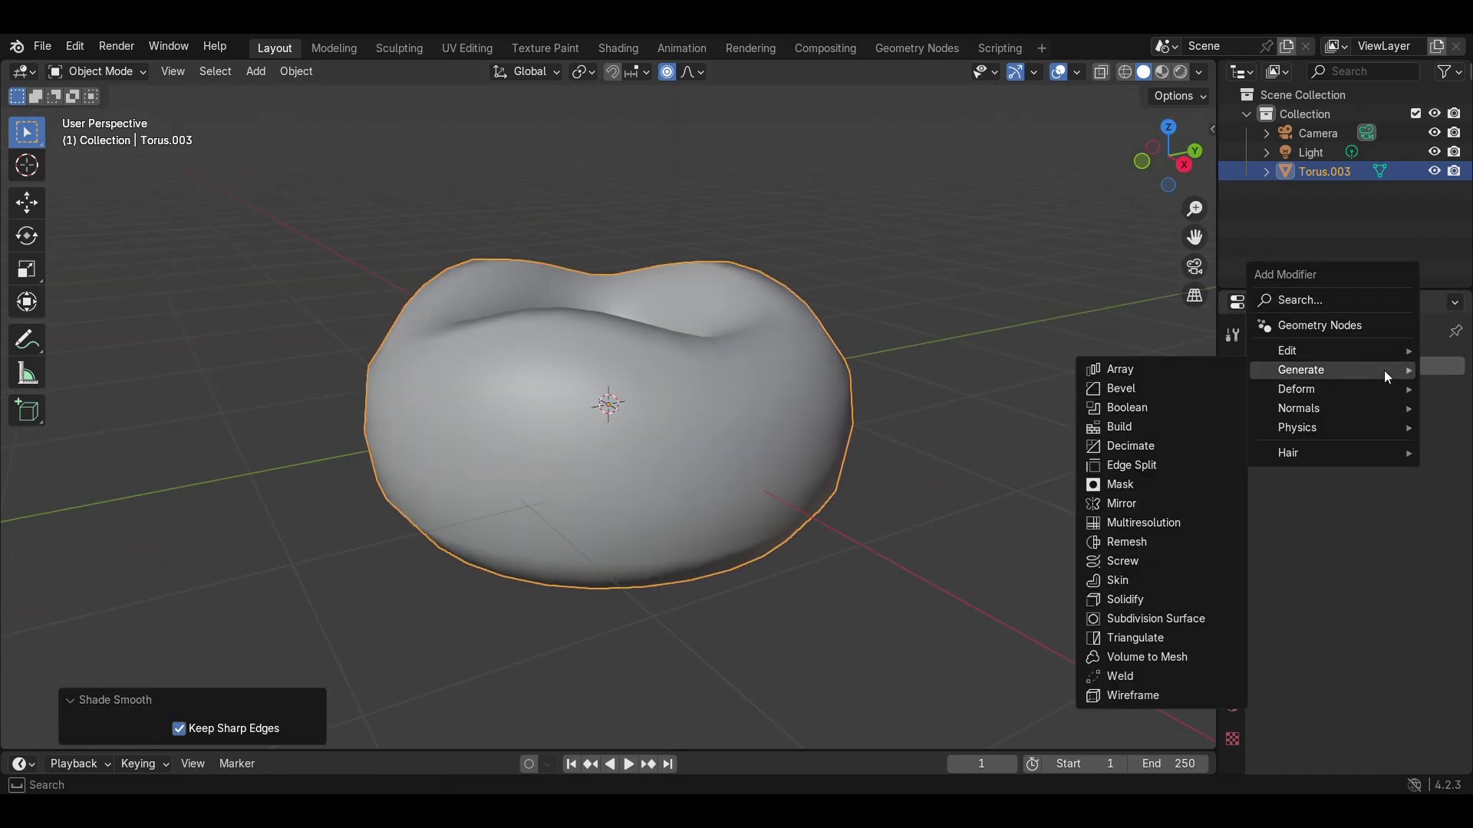
left_click(1200, 618)
left_click(1090, 454)
middle_click_drag(1090, 454, 1089, 356)
scroll(1089, 356, "down", 1)
left_click(1409, 398)
left_click(1313, 419)
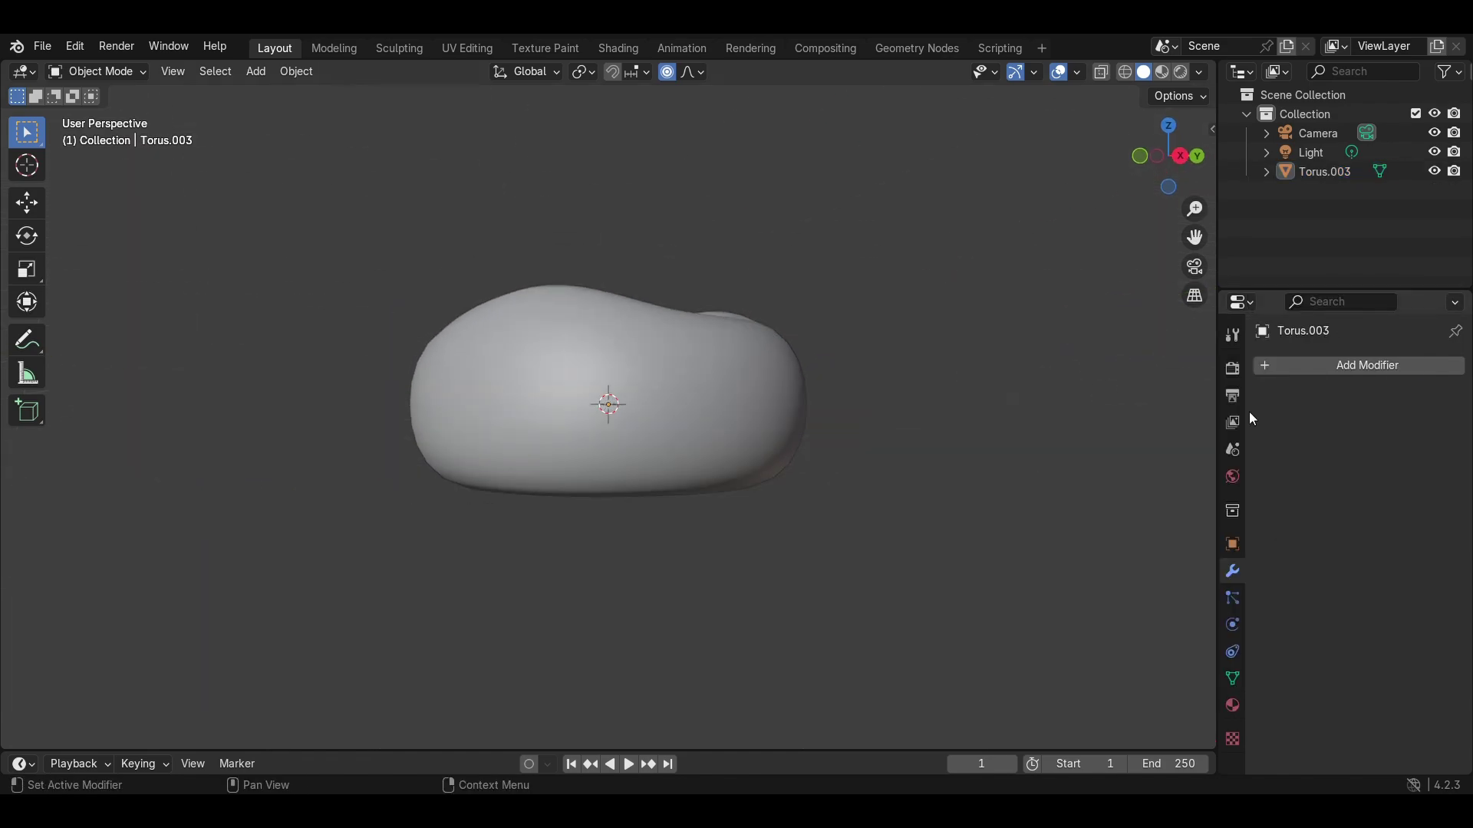
left_click(98, 71)
left_click(152, 124)
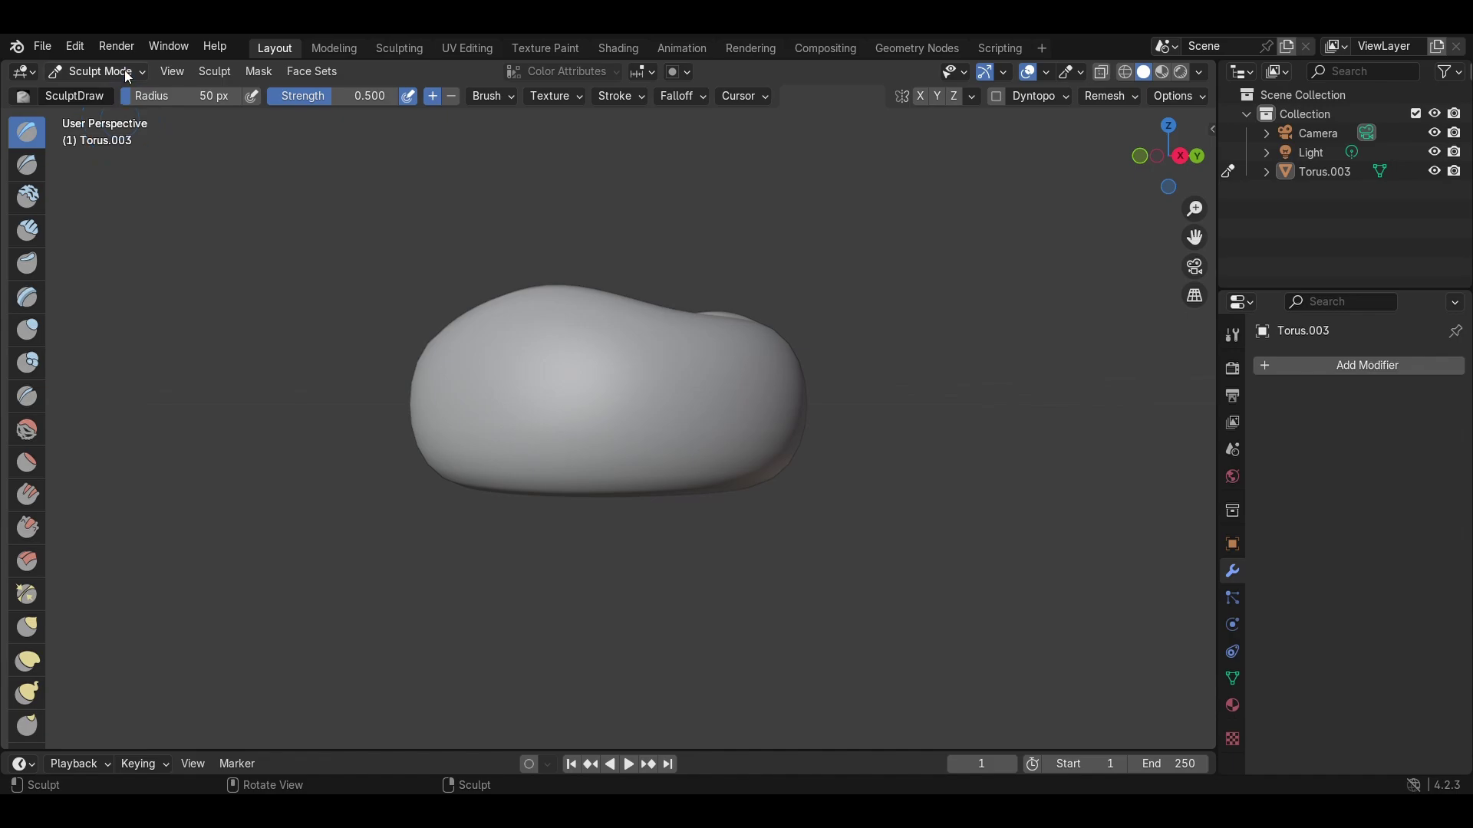
left_click(97, 71)
left_click(122, 107)
mouse_move(994, 253)
middle_mouse_down()
mouse_move(1020, 449)
mouse_move(1016, 260)
middle_mouse_up()
right_click(573, 358)
left_click(97, 71)
left_click(115, 89)
- Duplicate the donut mesh in place without moving the copy
right_click(596, 452)
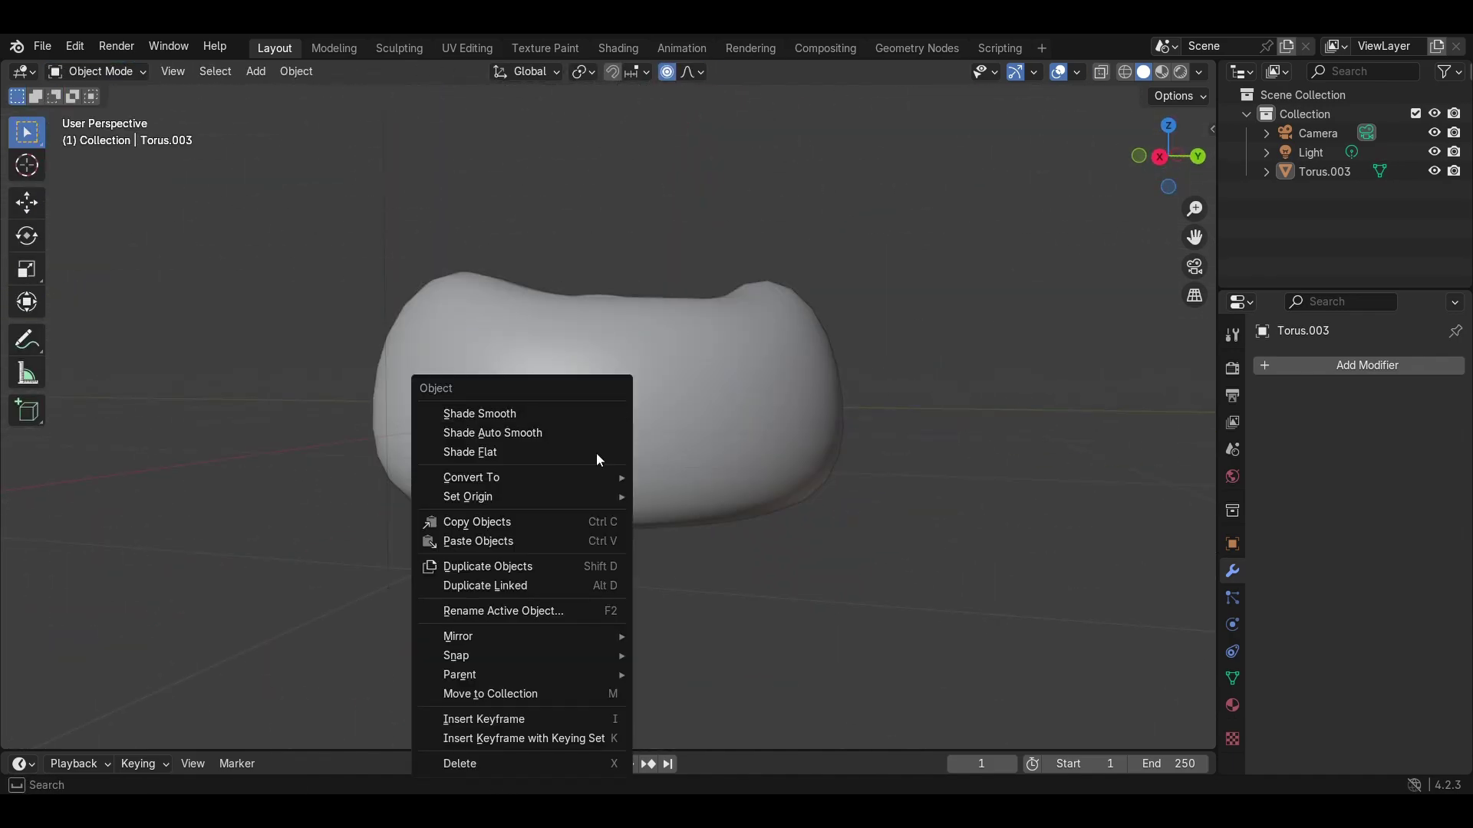
left_click(600, 562)
right_click(609, 383)
left_click(669, 401)
right_click(669, 403)
left_click(672, 403)
right_click(670, 386)
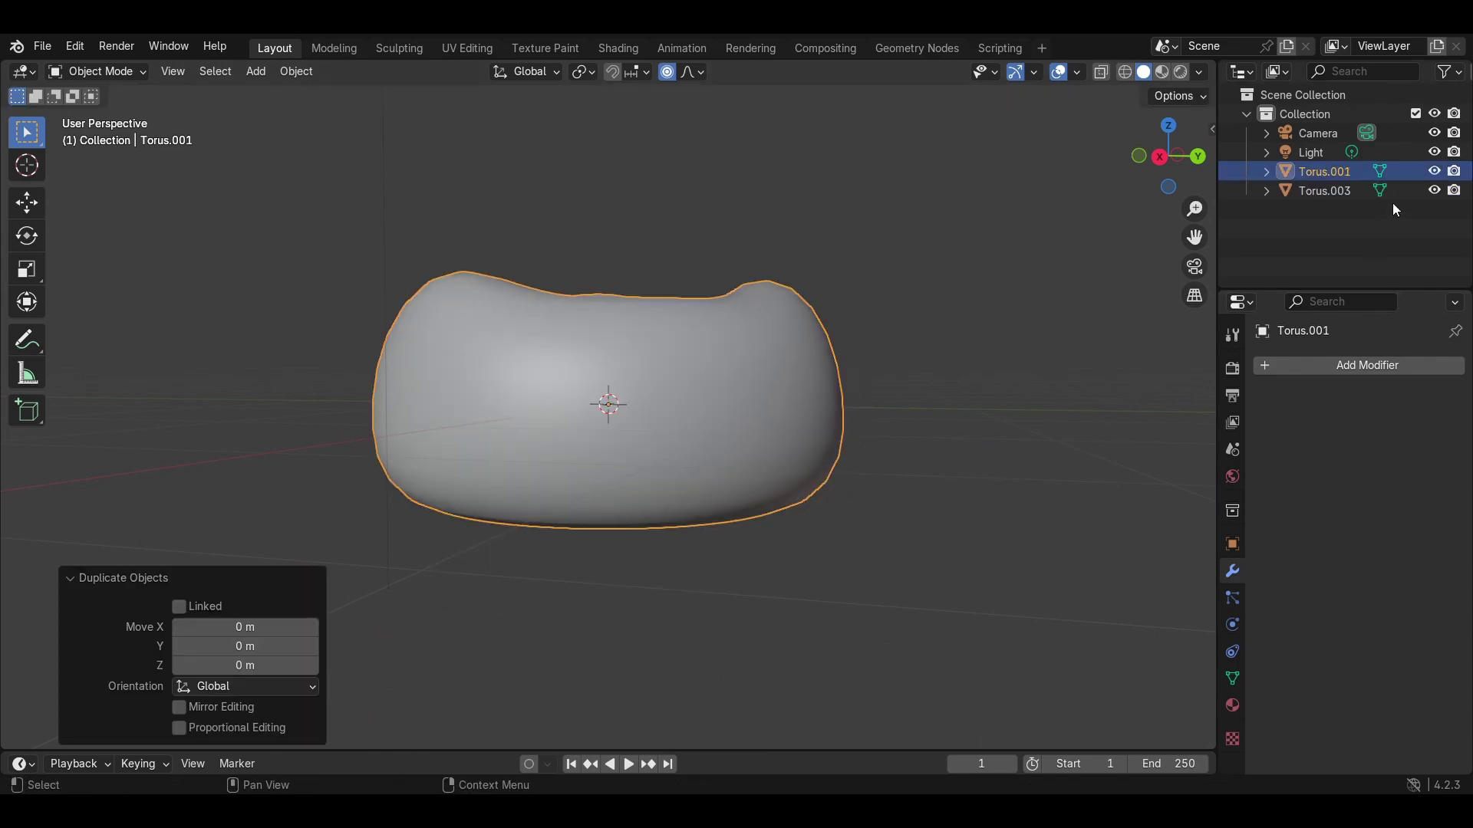
- Delete the lower-half vertices of Torus.003 in Edit Mode, selecting through the mesh with X-ray turned on
left_click(828, 536)
left_click(673, 398)
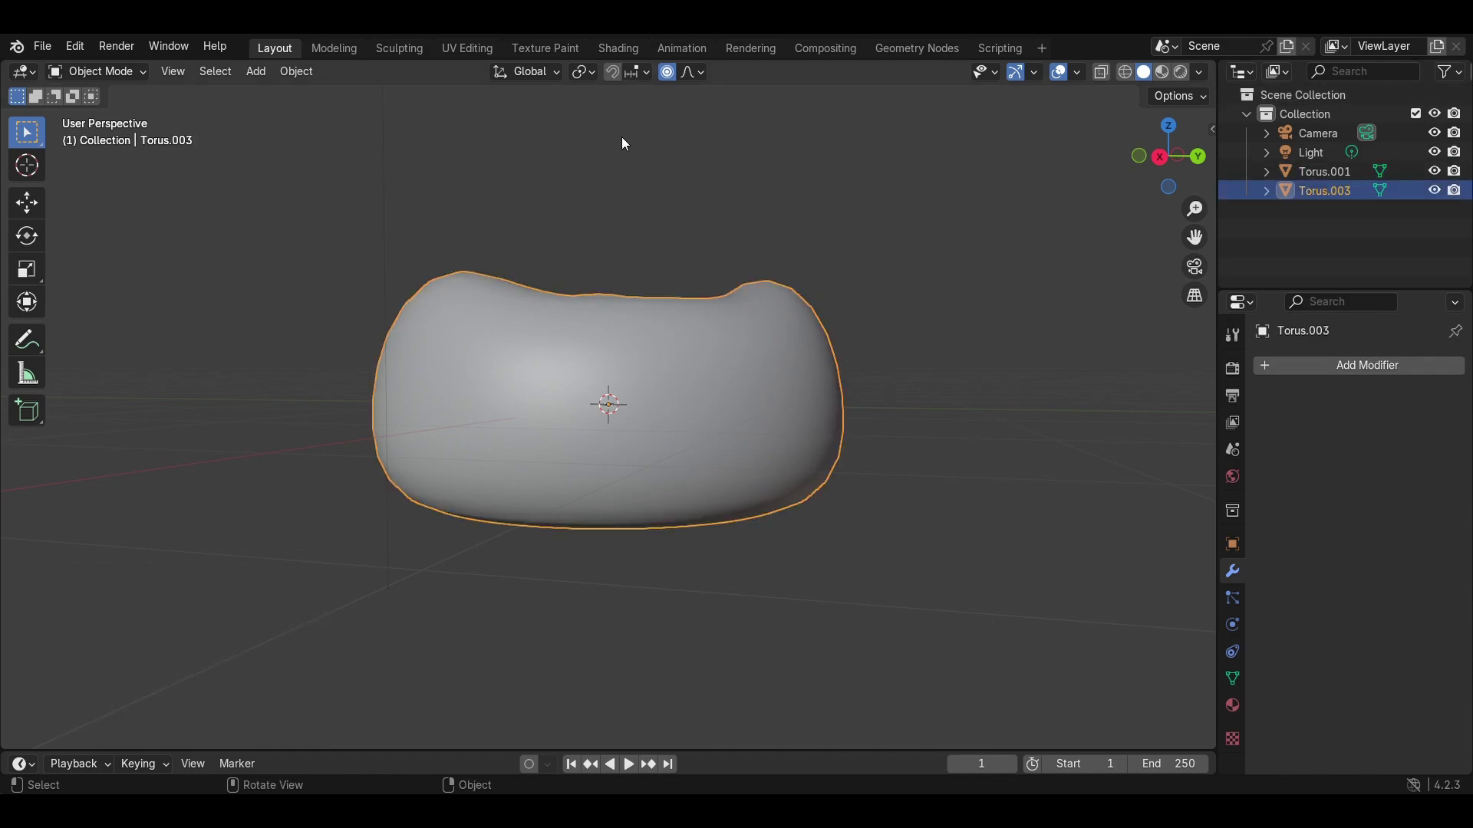
left_click(142, 74)
left_click(115, 113)
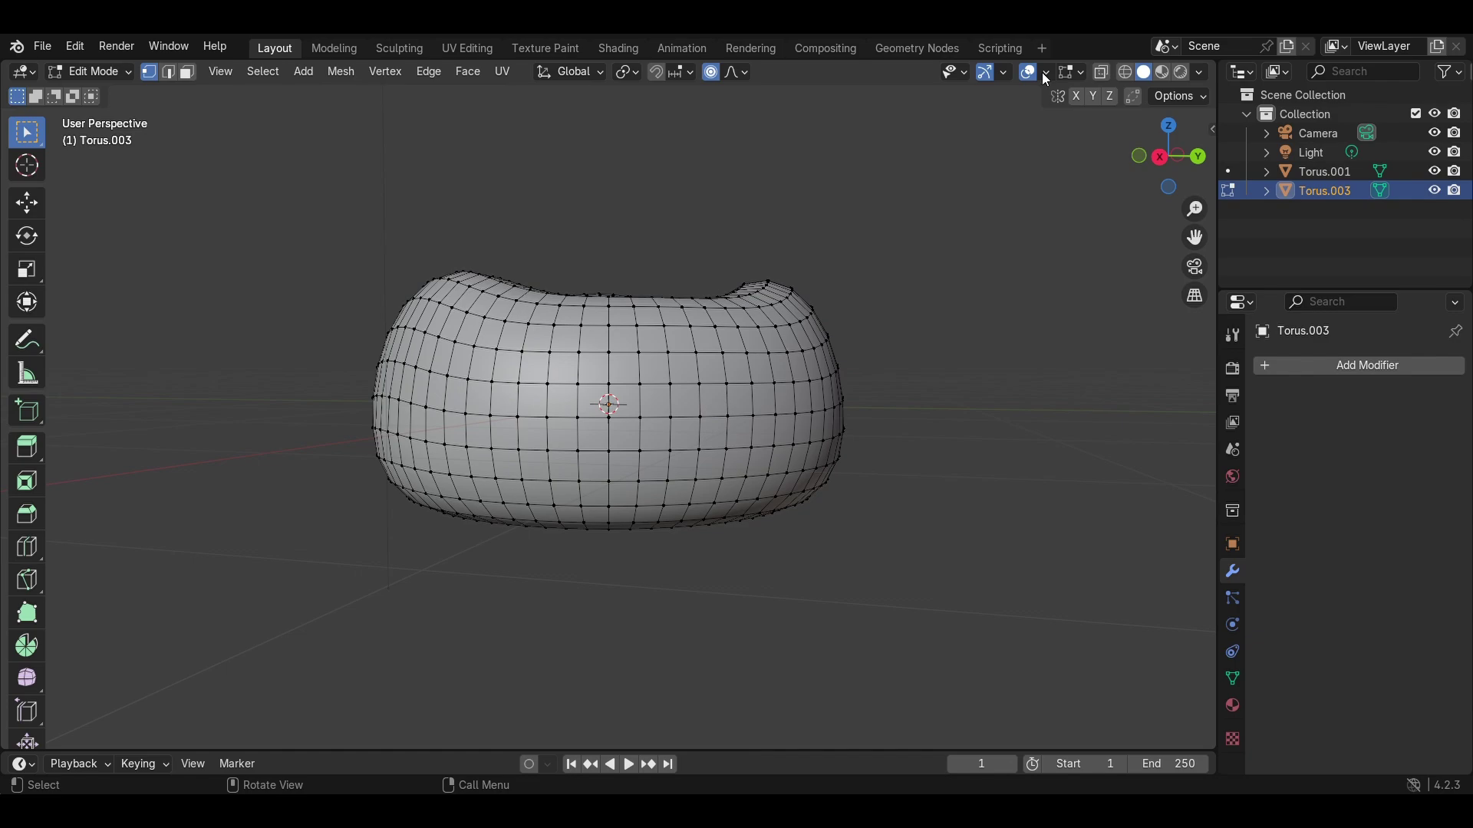
left_click(1046, 72)
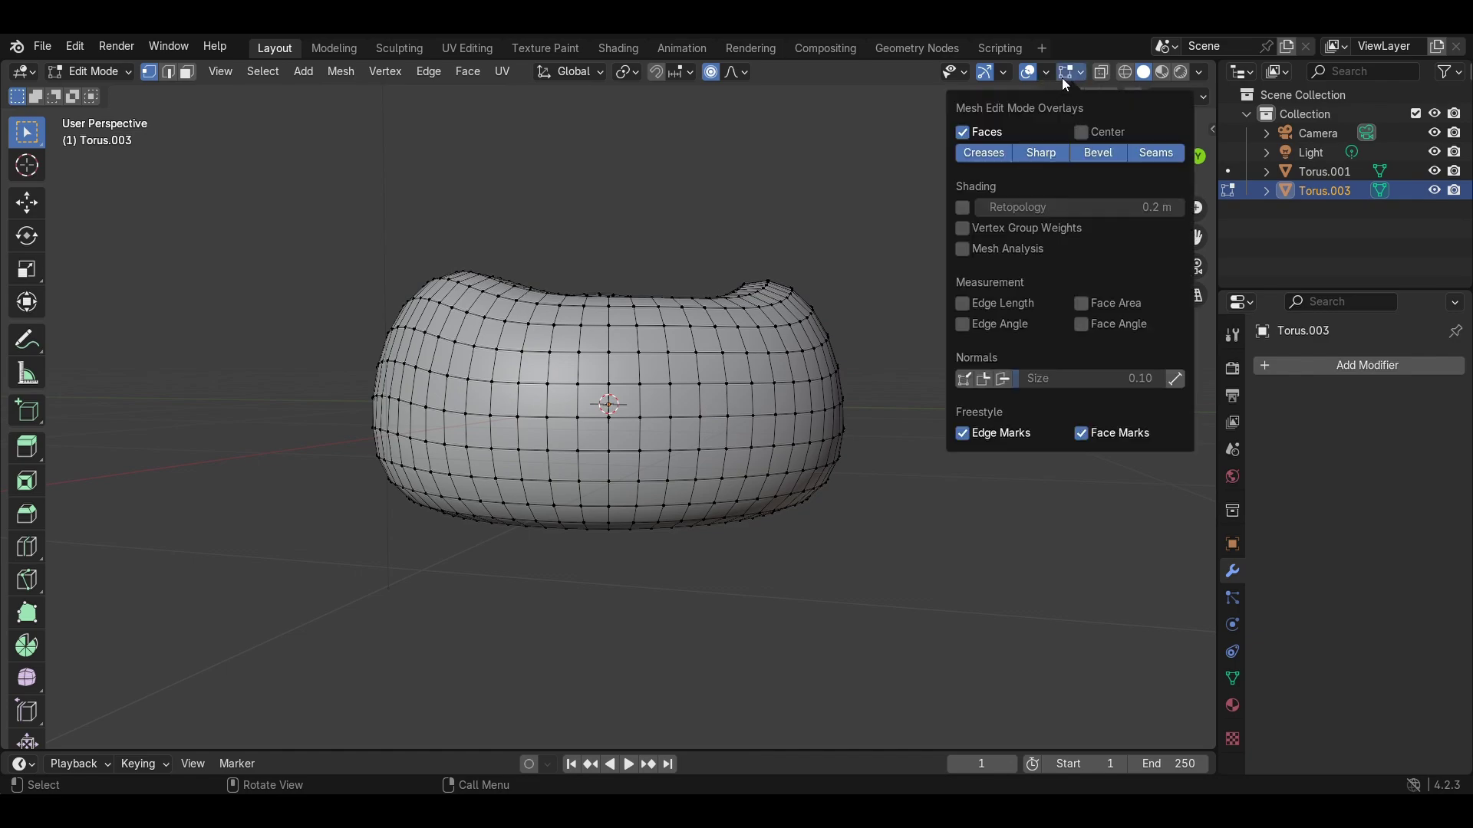
left_click(1102, 72)
middle_click_drag(625, 420, 638, 416)
left_click_drag(340, 407, 874, 513)
middle_click_drag(891, 545, 1210, 484)
right_click(713, 490)
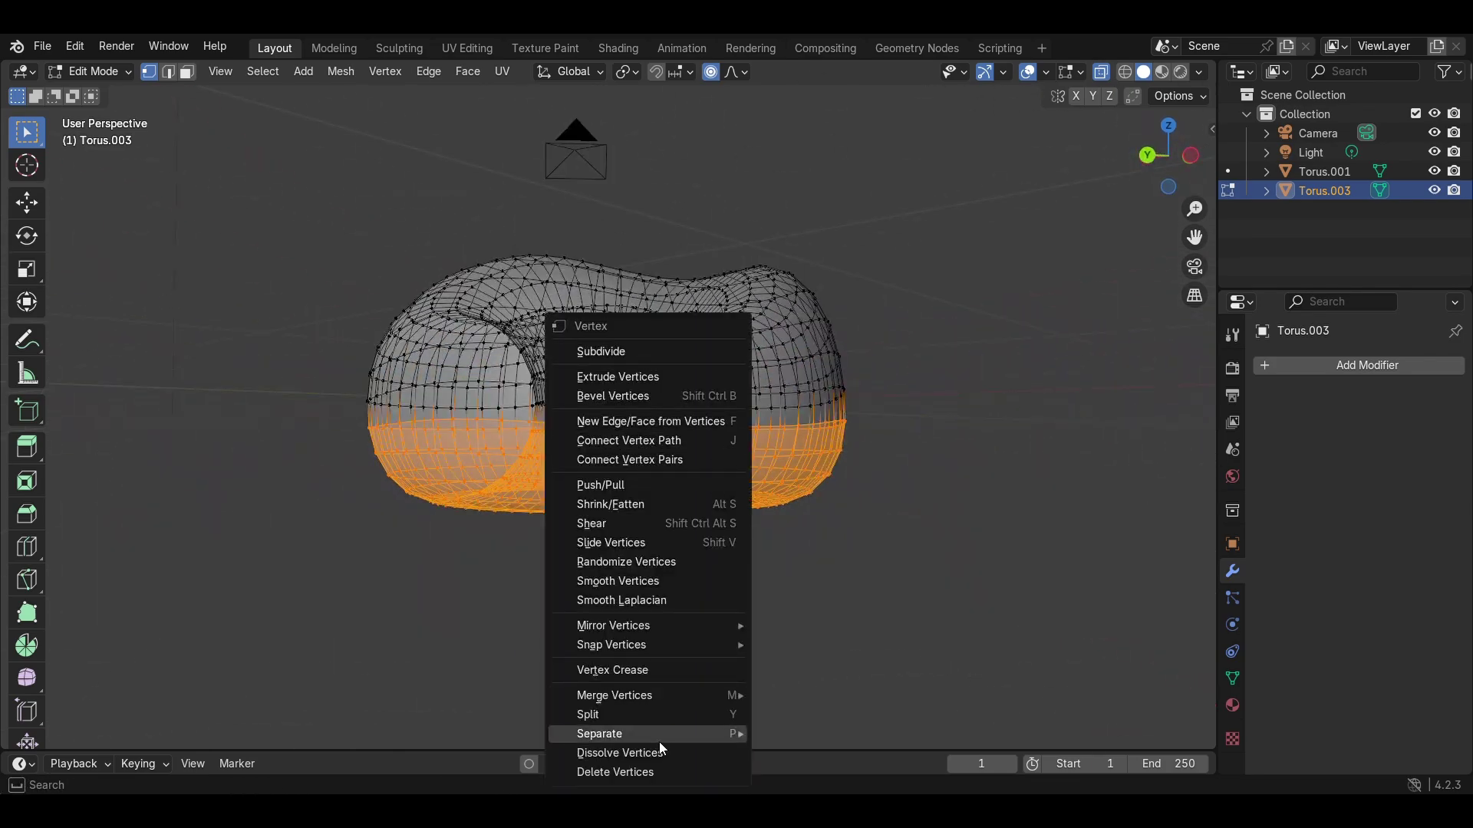
left_click(662, 767)
middle_click_drag(795, 433, 843, 460)
- Turn off X-ray and add a Solidify modifier to the icing with thickness 0.025 m and offset 1
left_click(1332, 365)
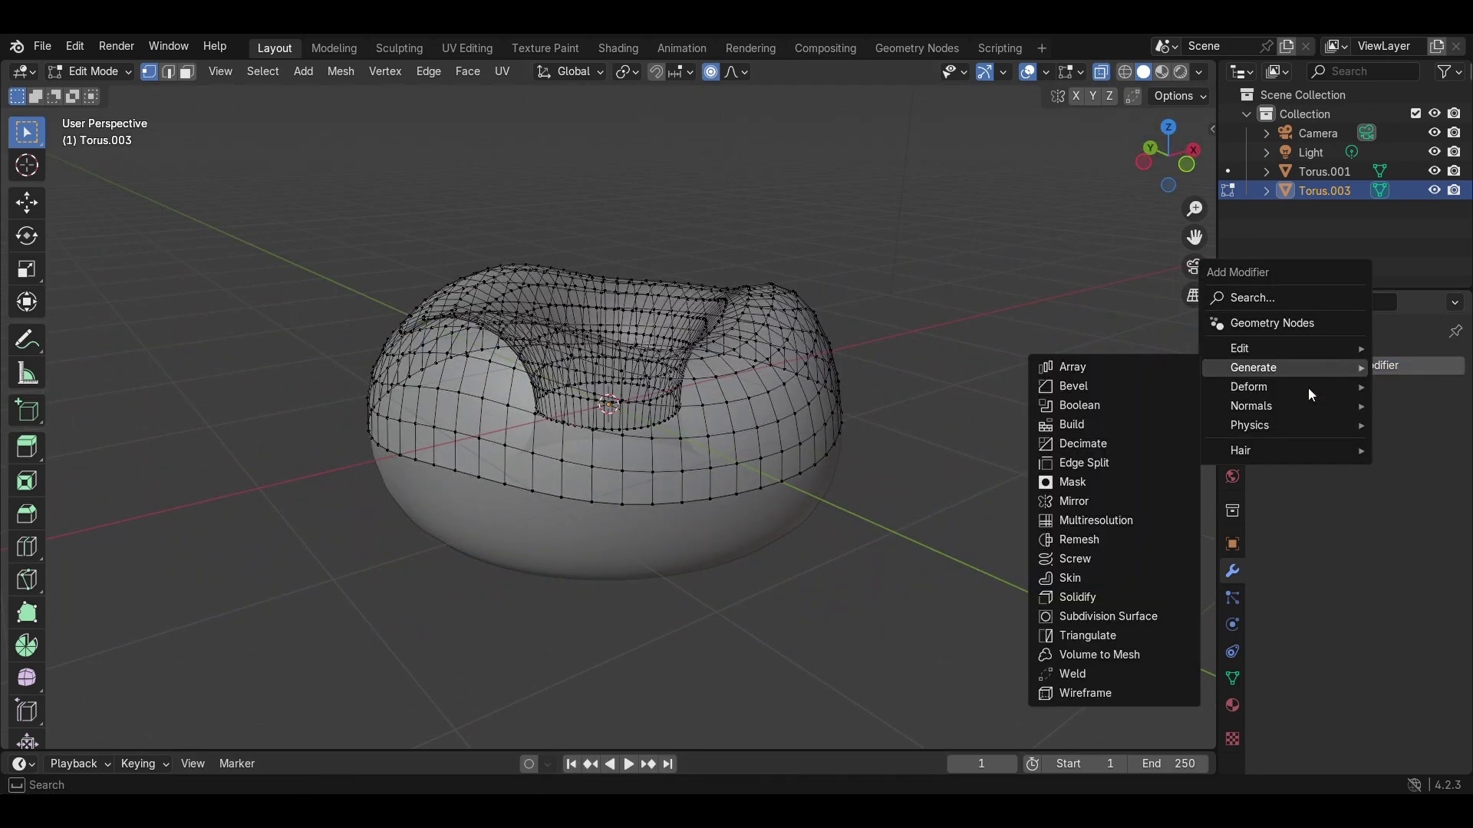
left_click(1109, 74)
middle_click_drag(1075, 273, 1037, 249)
scroll(1037, 248, "up", 1)
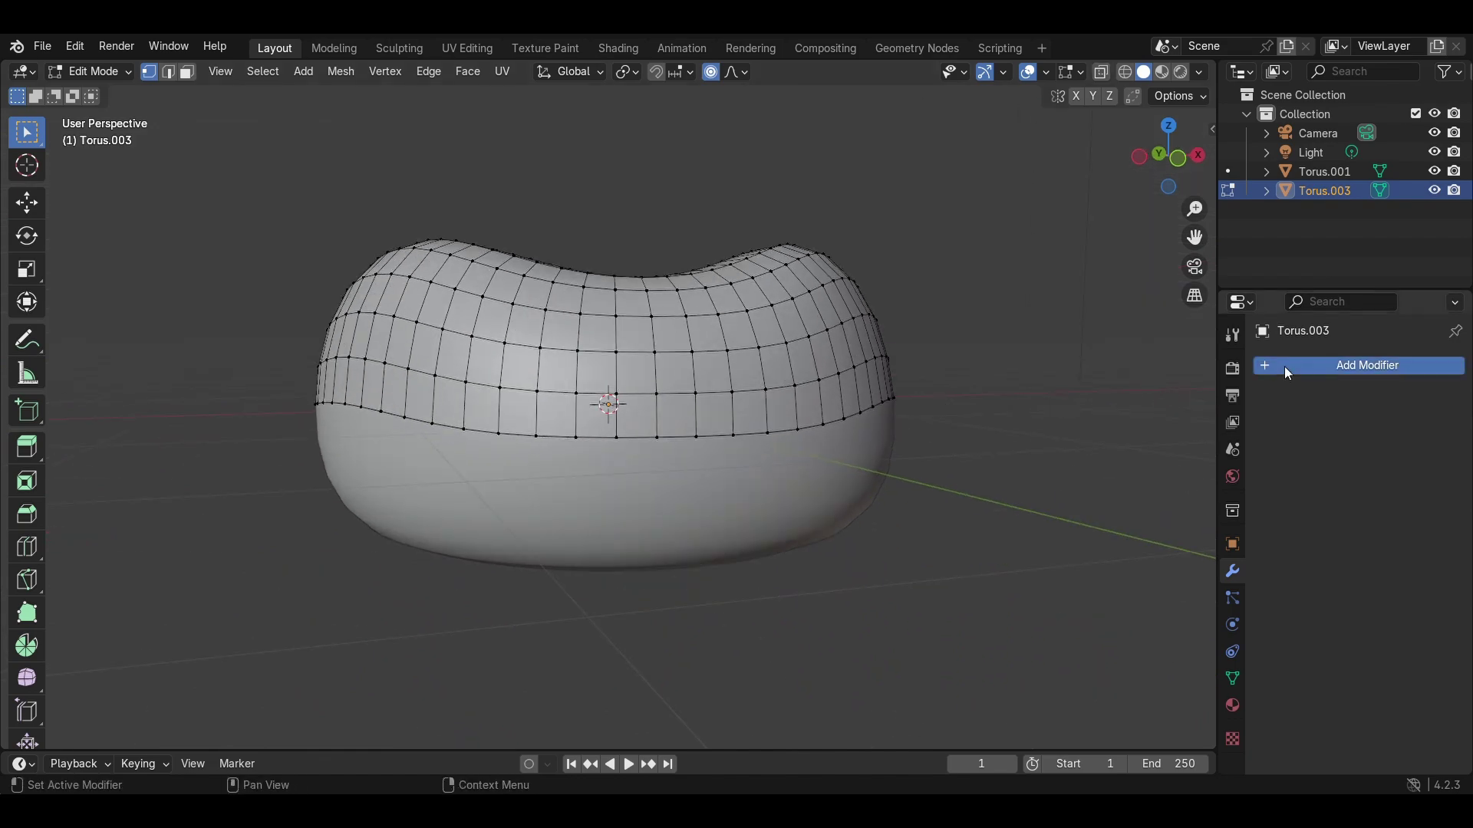
left_click(1284, 366)
mouse_move(1275, 370)
left_click(1027, 597)
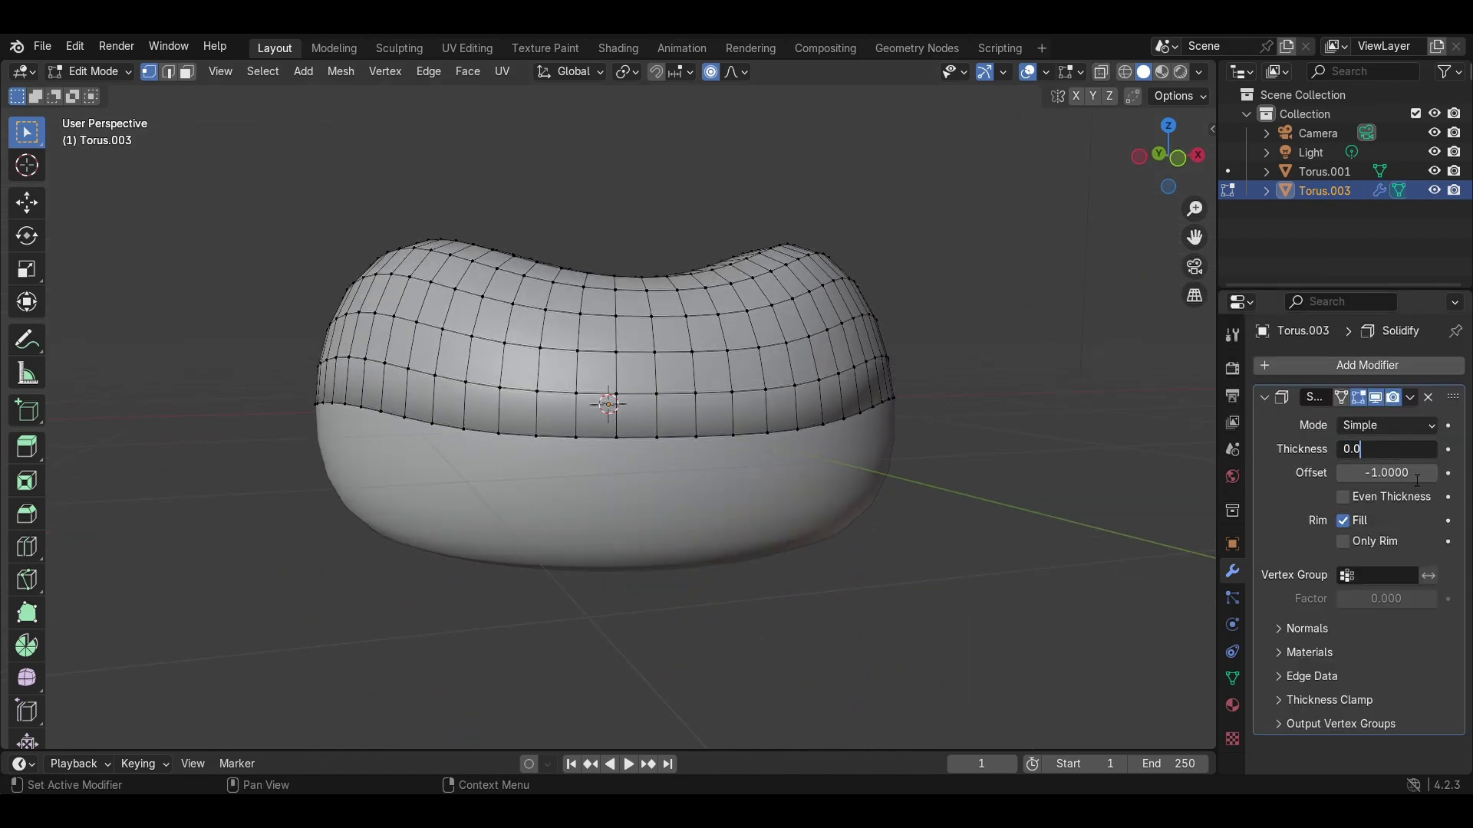
key("Return")
middle_click_drag(1012, 529, 921, 530)
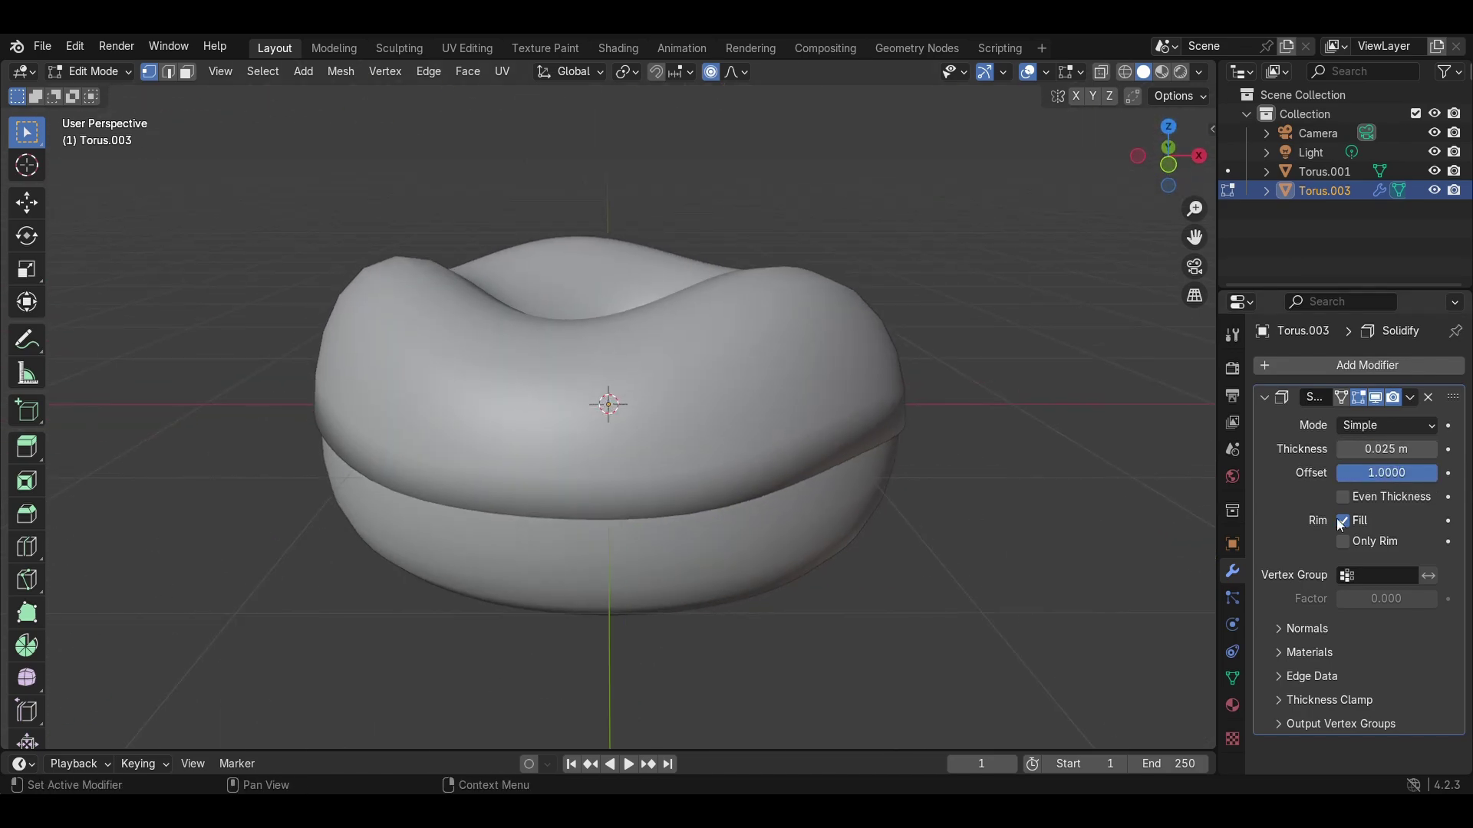
- Set the inner crease in the Solidify modifier's edge data to 1
left_click(1359, 397)
middle_click_drag(1171, 493, 1180, 472)
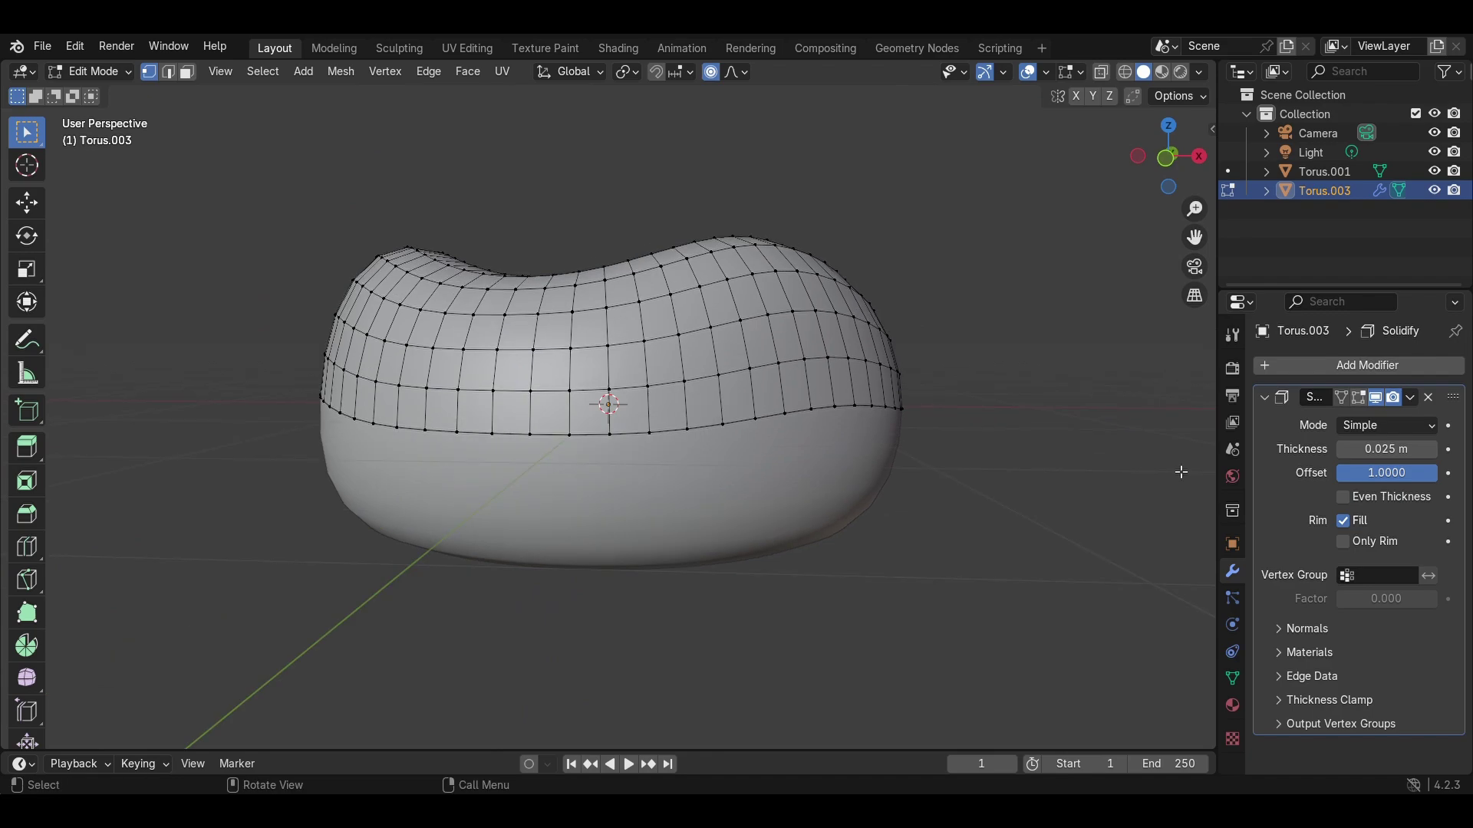
left_click(1358, 398)
left_click(1296, 677)
scroll(1398, 670, "down", 1)
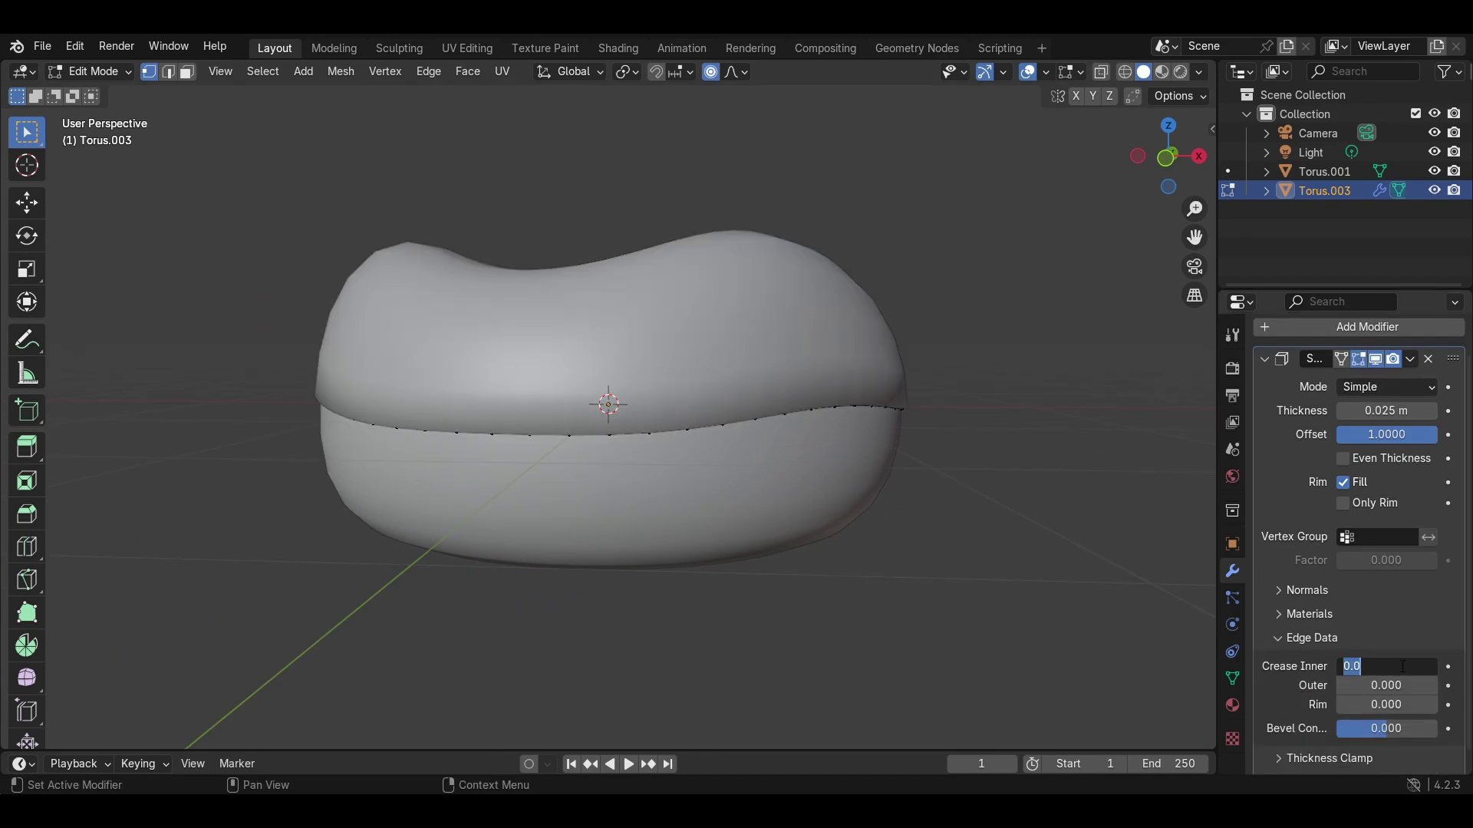
scroll(1112, 491, "down", 1)
middle_click_drag(1112, 560, 1043, 510)
scroll(1038, 473, "up", 2)
- Collapse the Solidify modifier's settings and turn off its display in Edit Mode
left_click(1359, 359)
scroll(1087, 445, "down", 2)
left_click(1410, 360)
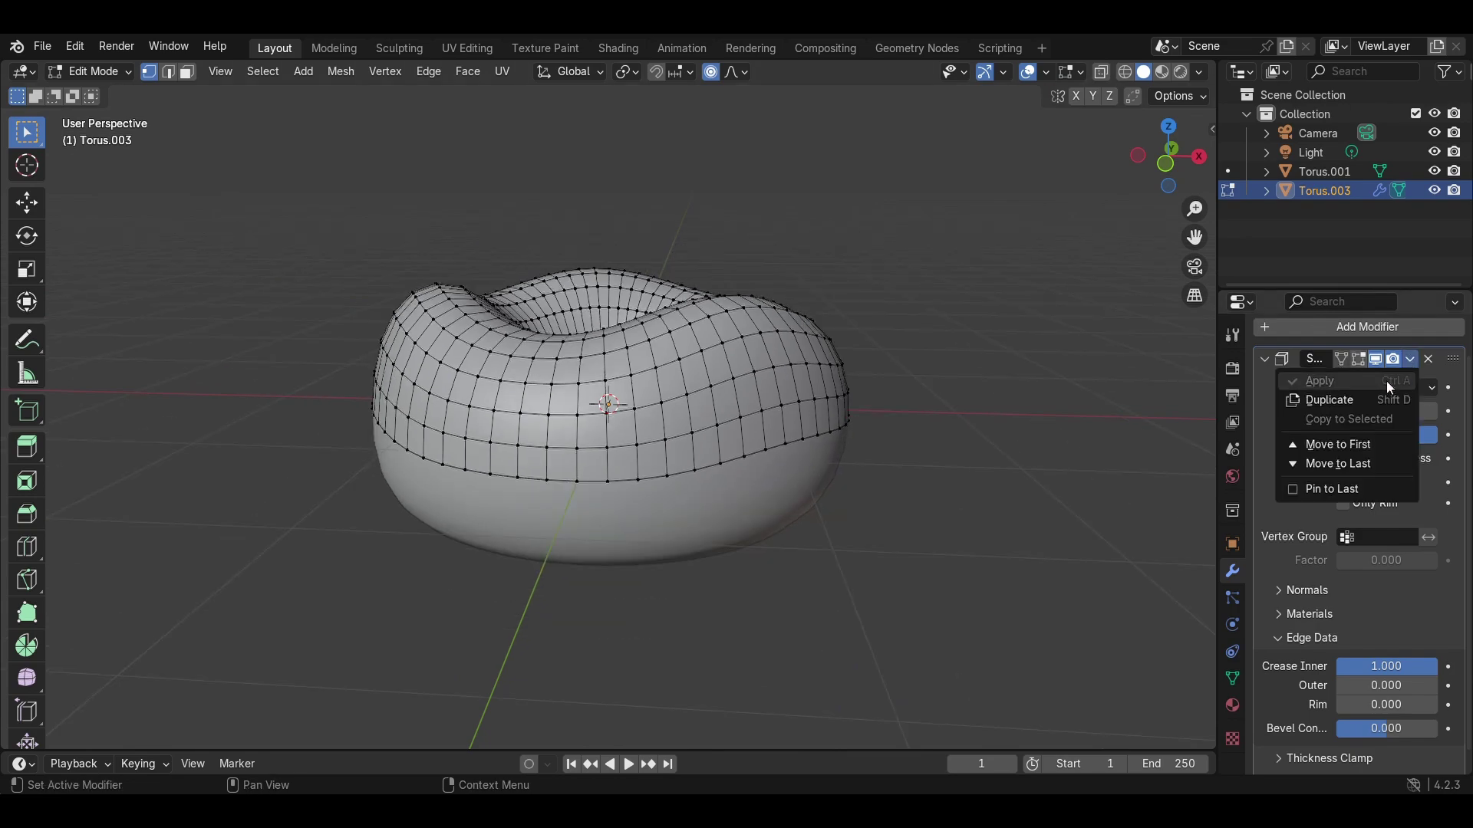
left_click(1359, 359)
left_click(1275, 362)
middle_click_drag(1005, 537, 905, 460)
left_click(105, 72)
left_click(132, 114)
left_click(1359, 398)
- Select the bottom edge loop inside the donut hole, grow the selection over the inner surface, and hide those vertices
middle_click_drag(1014, 441, 928, 440)
scroll(928, 441, "up", 2)
middle_click_drag(982, 239, 968, 338)
scroll(756, 330, "up", 3)
middle_click_drag(748, 330, 801, 259)
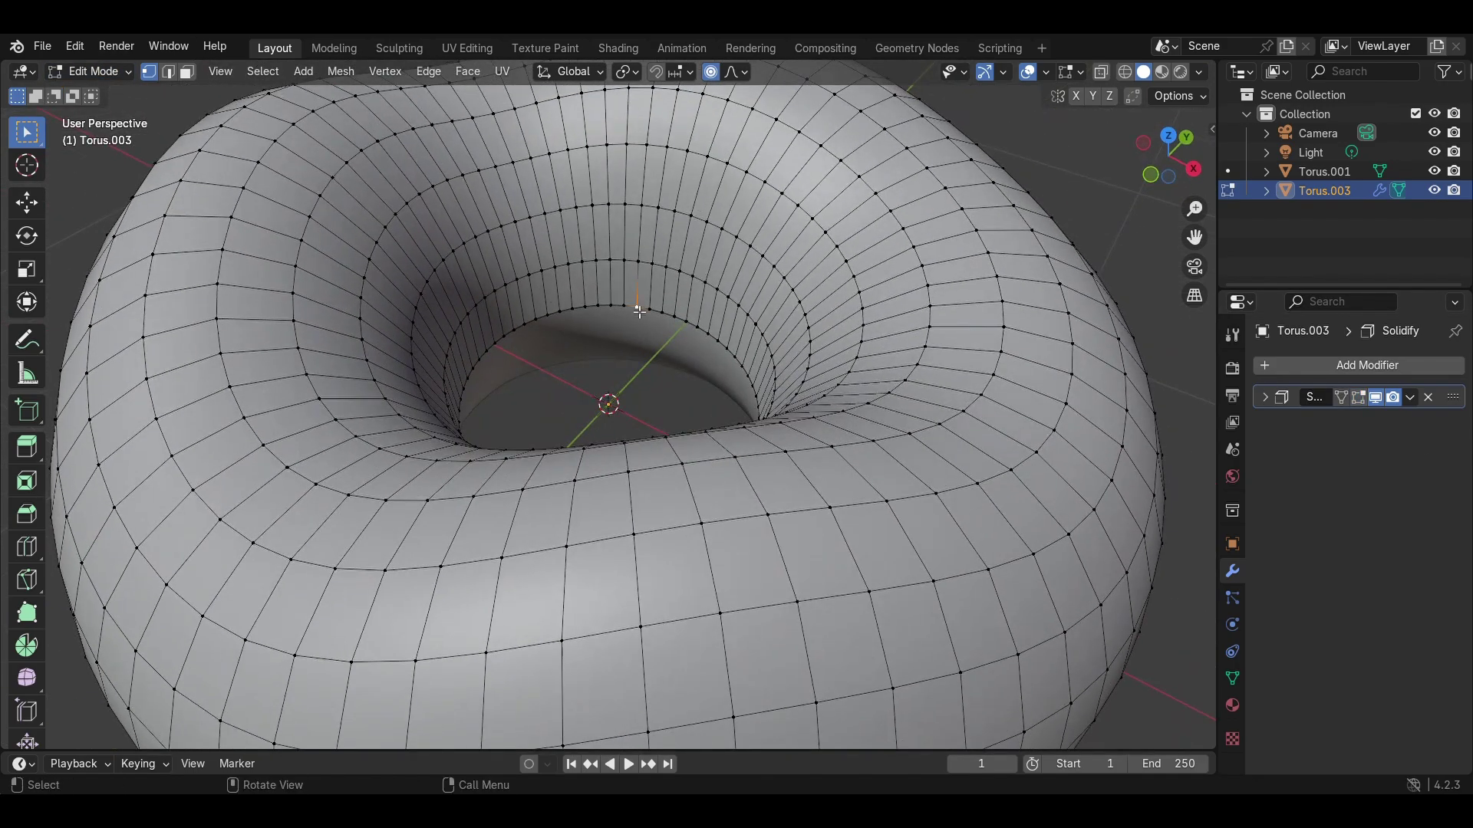
key("ctrl+KP_6")
key("ctrl+KP_6")
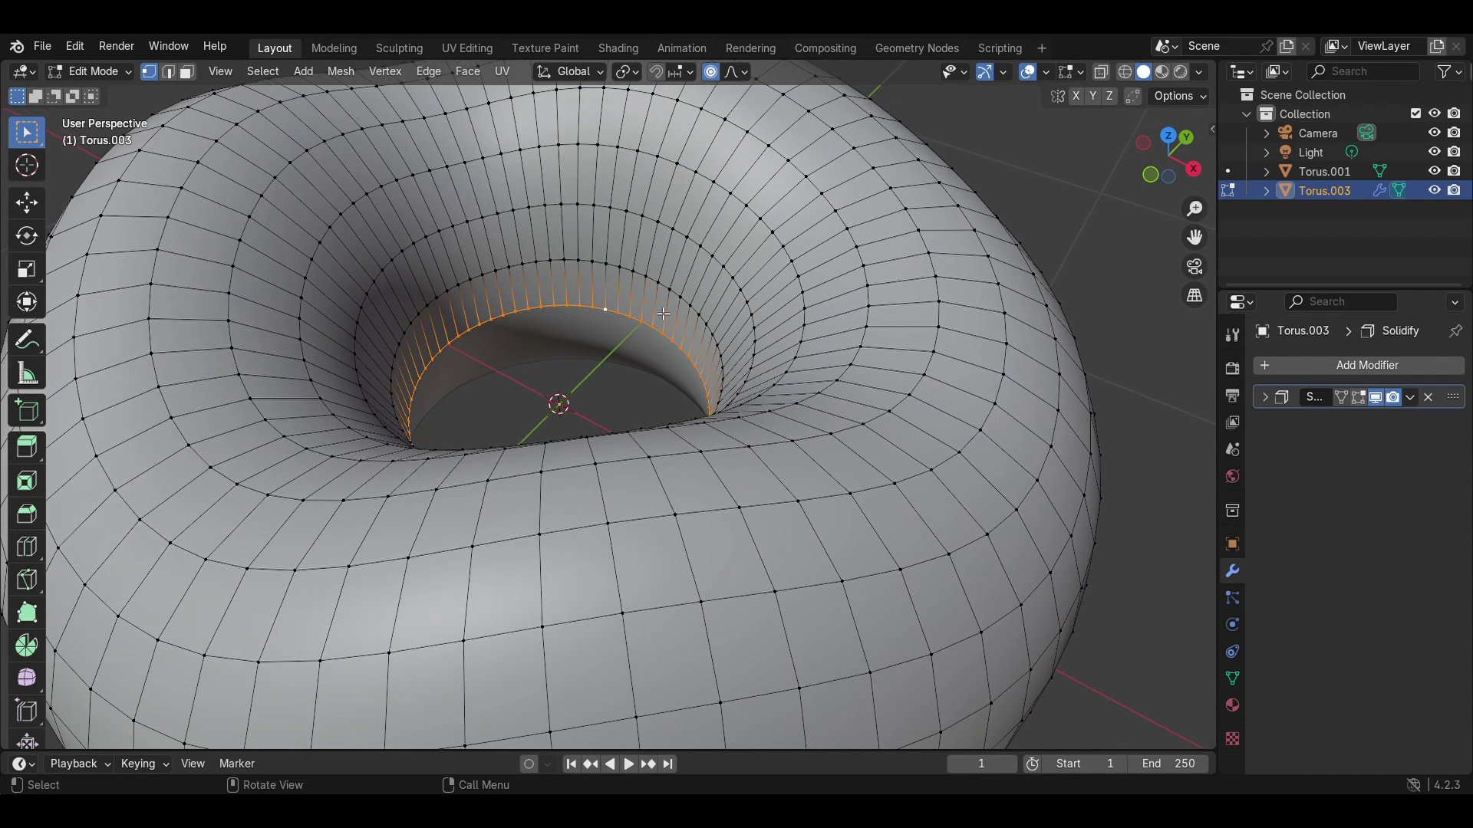
key("ctrl+KP_Add")
key("ctrl+KP_Add")
key("ctrl+KP_Add")
key("ctrl+KP_Add")
key("ctrl+KP_Add")
key("ctrl+KP_Add")
key("ctrl+v")
key("Escape")
key("h")
- Pull one vertex on the icing's outer rim down about 0.22 m with proportional editing at about 0.62 m
middle_click_drag(825, 454, 826, 139)
scroll(826, 139, "down", 3)
middle_click_drag(823, 591, 954, 637)
left_click(653, 566)
middle_click_drag(656, 572, 644, 517)
key("g")
key("Escape")
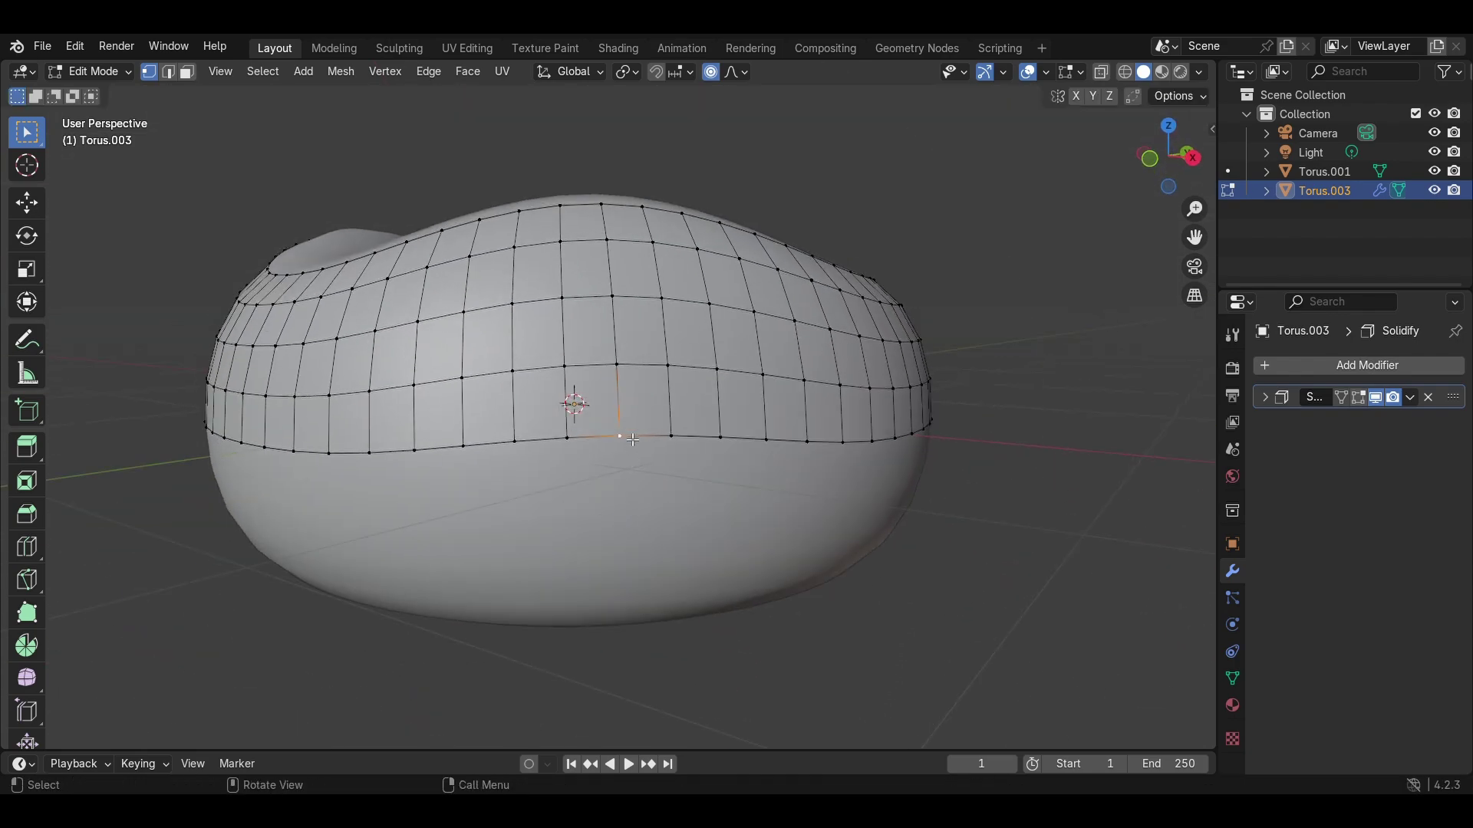
key("g")
scroll(634, 448, "up", 3)
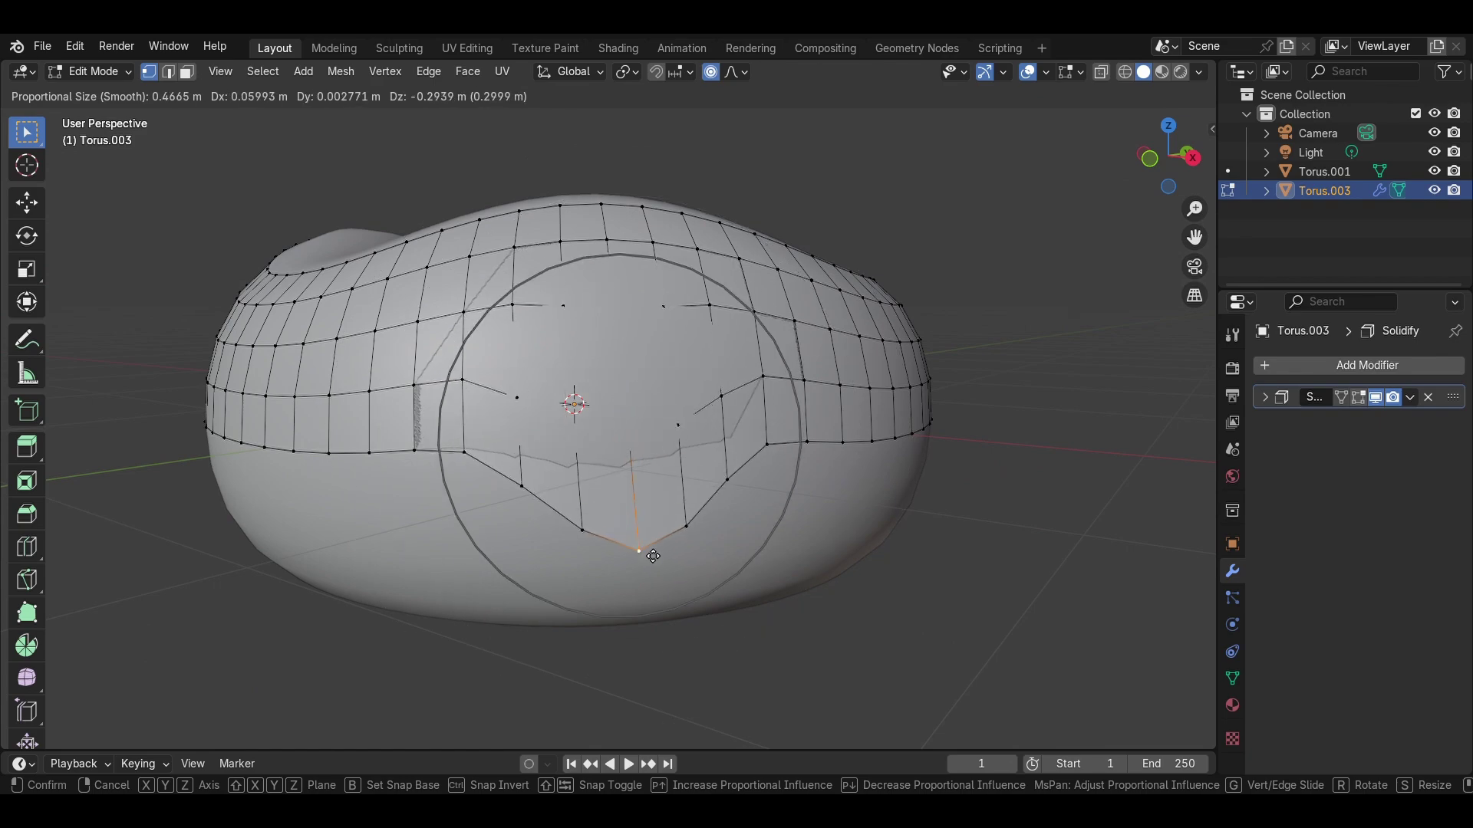
scroll(655, 541, "down", 3)
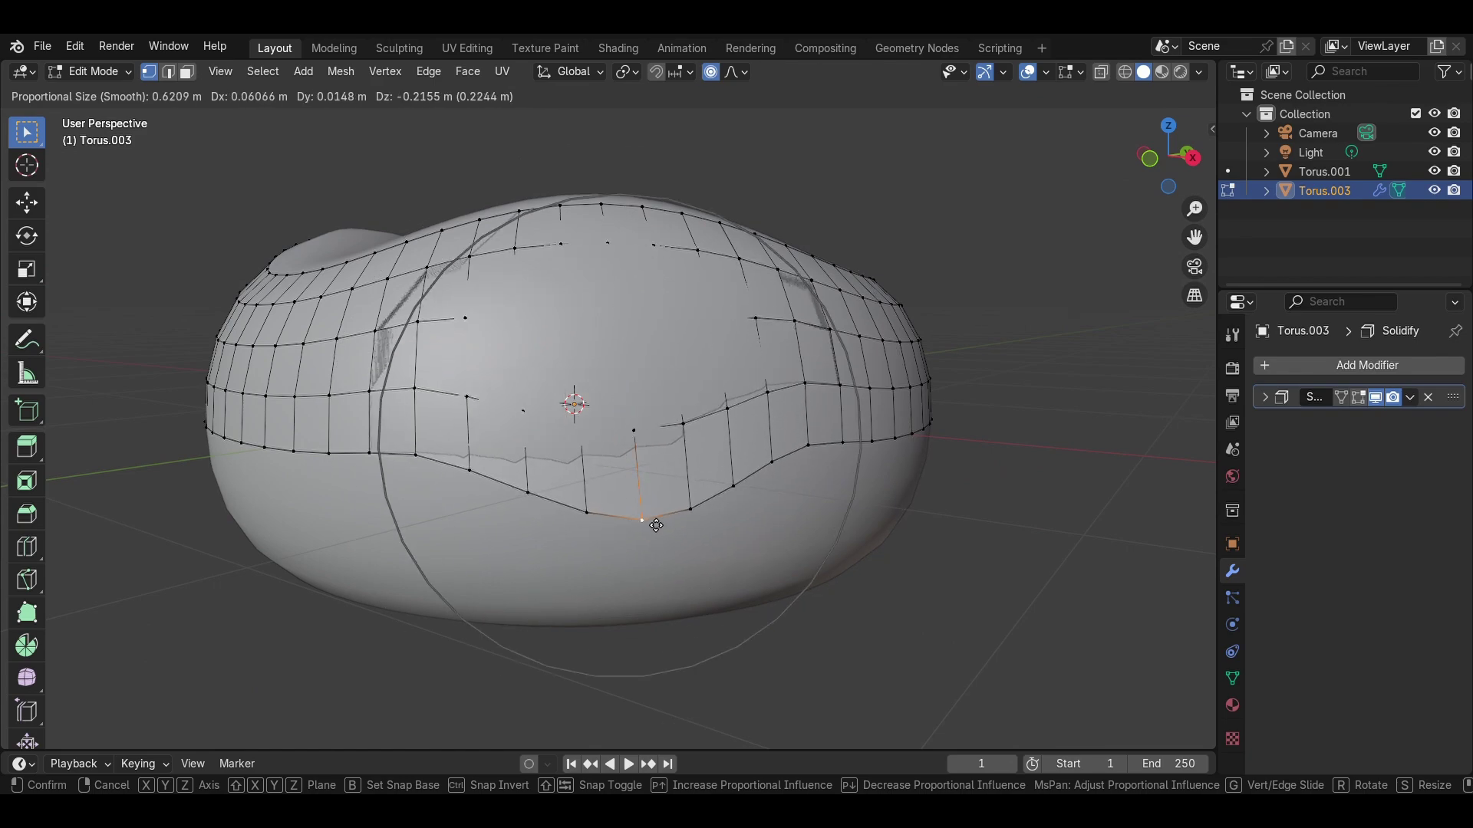
left_click(656, 525)
- Pull down two more vertices along the icing's outer rim with proportional editing to form additional drips
left_click(707, 645)
middle_click_drag(706, 644, 769, 581)
left_click(365, 393)
key("g")
left_click(362, 495)
left_click(652, 631)
left_click(571, 427)
key("g")
left_click(583, 514)
left_click(778, 633)
- Form two further drips on the remaining straight stretches of the icing rim, enlarging the proportional size for the last one
middle_click_drag(778, 633, 914, 636)
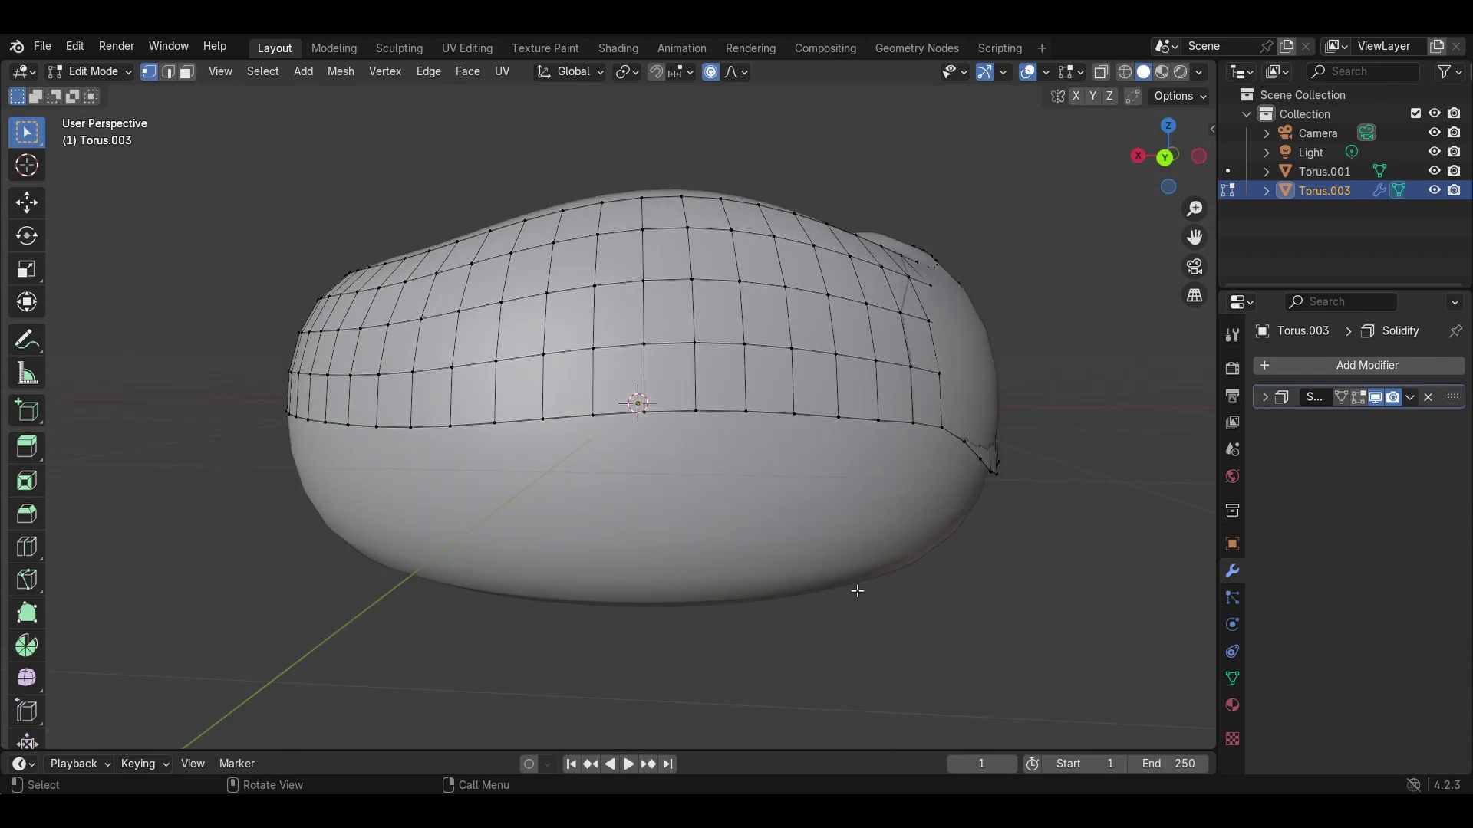
left_click(687, 411)
key("g")
left_click(688, 483)
left_click(678, 638)
middle_click_drag(679, 638, 845, 640)
left_click(707, 492)
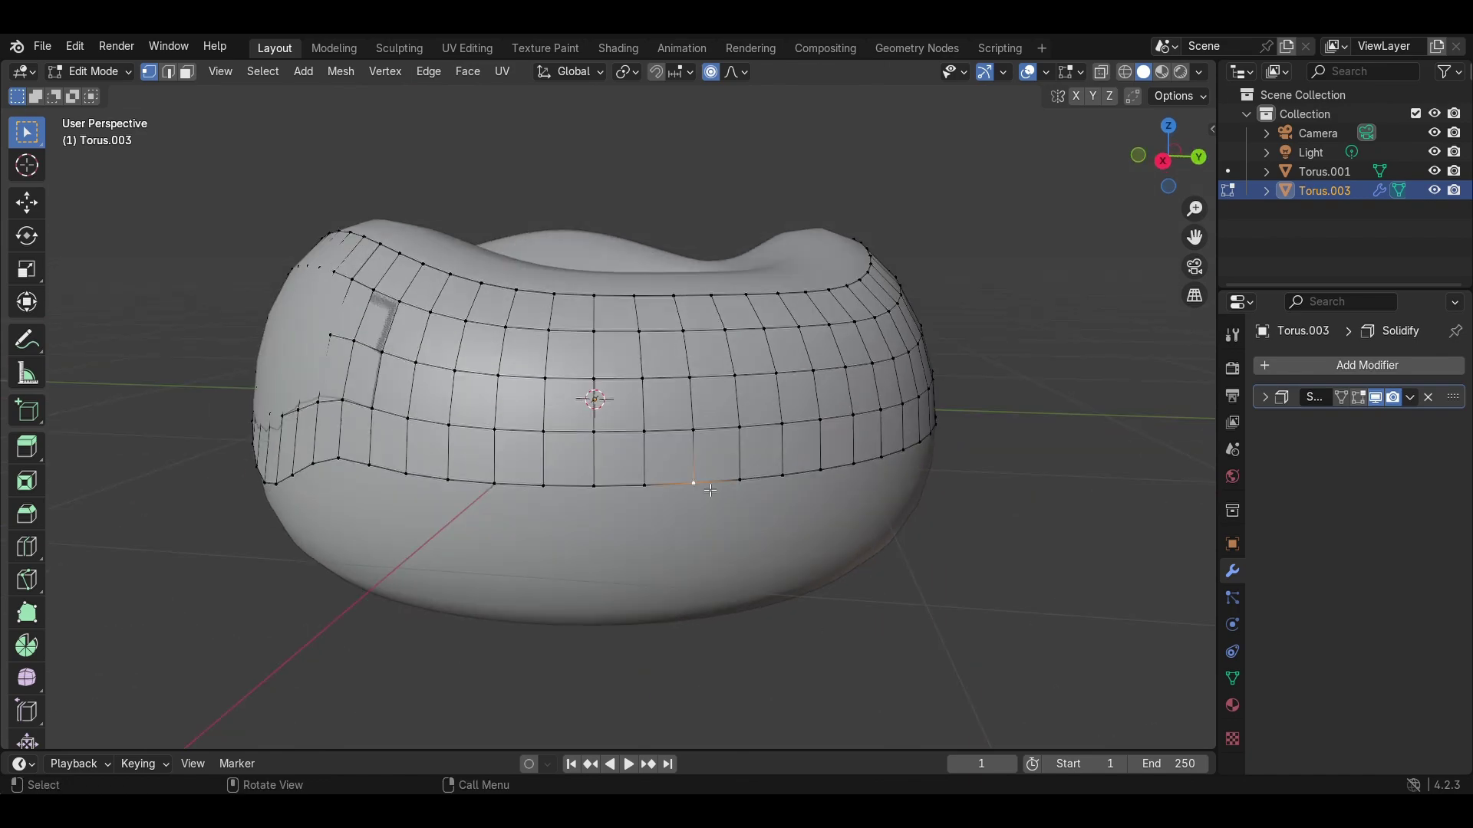
key("g")
scroll(728, 581, "down", 2)
left_click(731, 583)
left_click(946, 682)
middle_click_drag(947, 683, 758, 659)
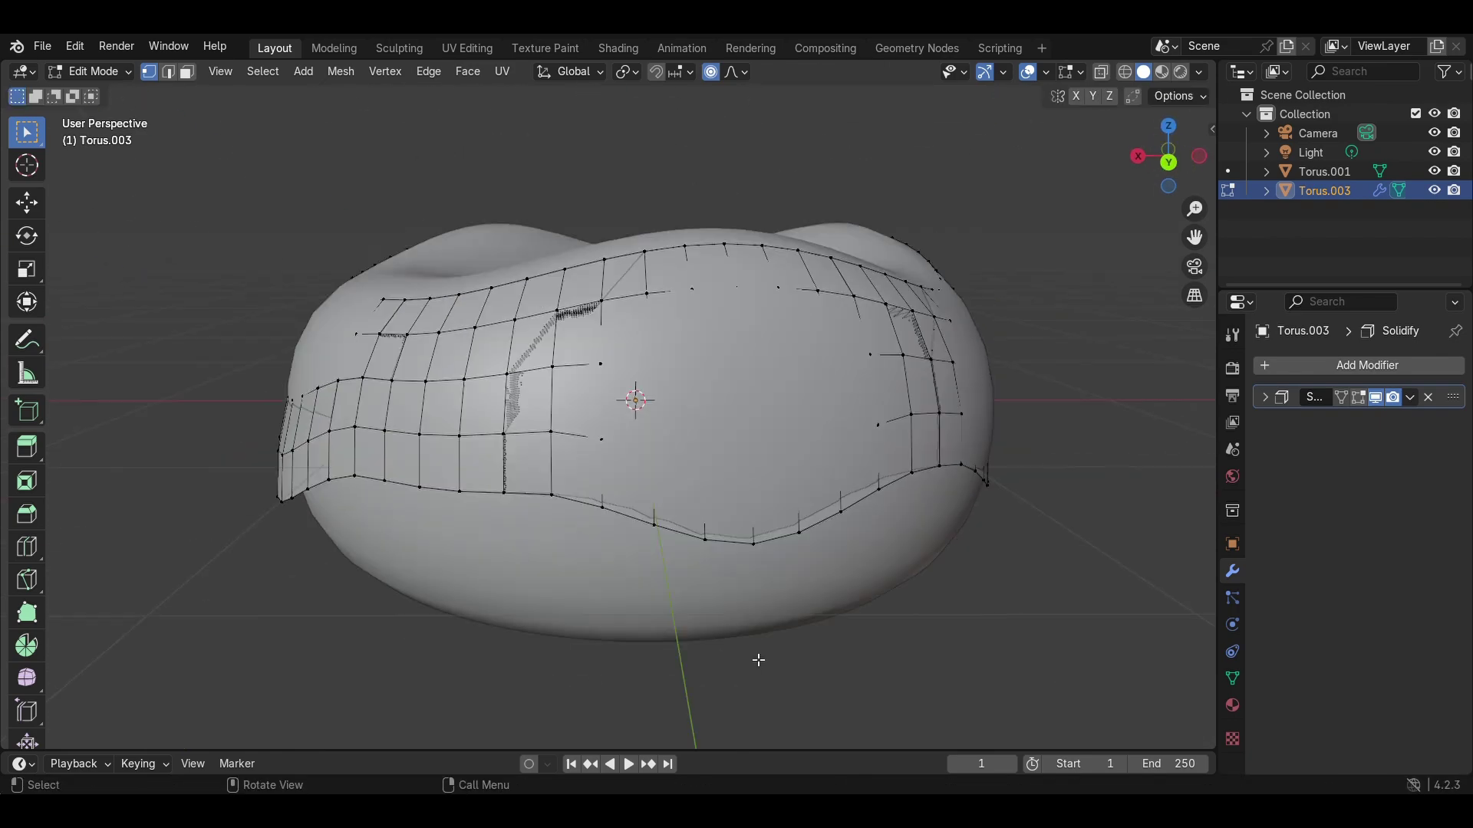
key("Tab")
middle_click_drag(192, 173, 1067, 460)
left_click(95, 72)
left_click(107, 113)
left_click(91, 72)
left_click(120, 116)
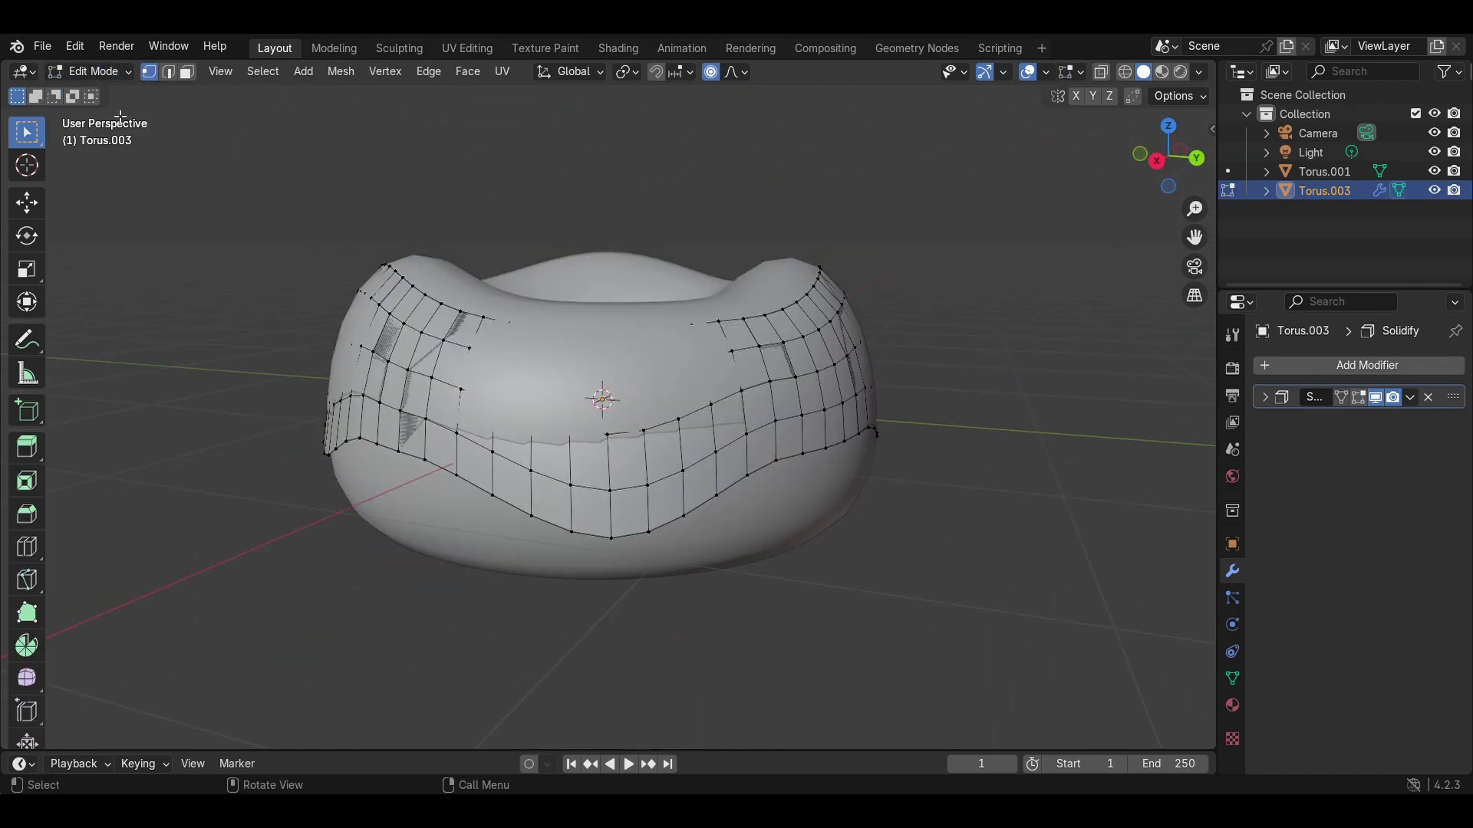
scroll(637, 373, "up", 2)
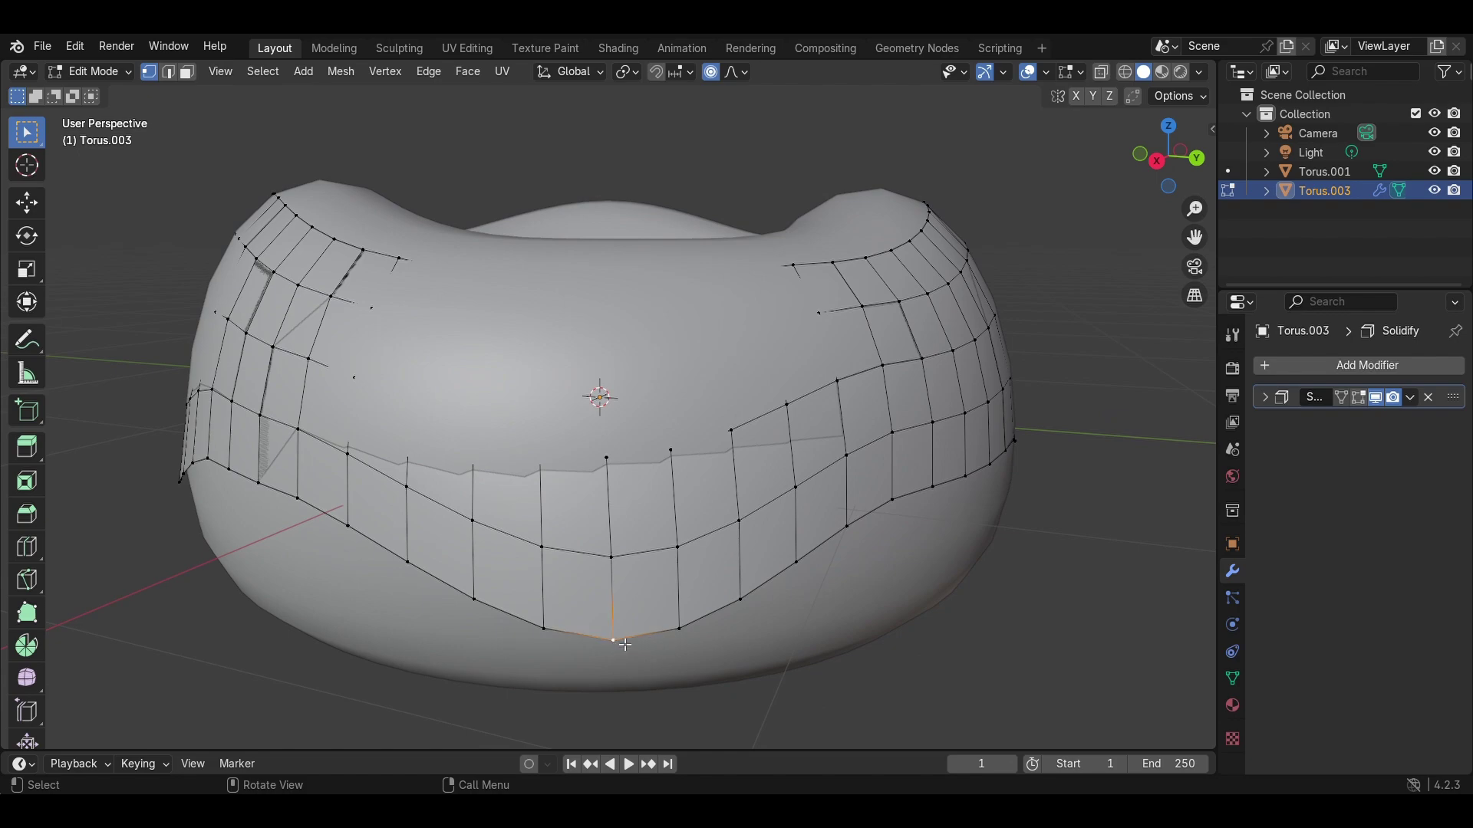
key("g")
scroll(624, 645, "up", 4)
right_click(619, 611)
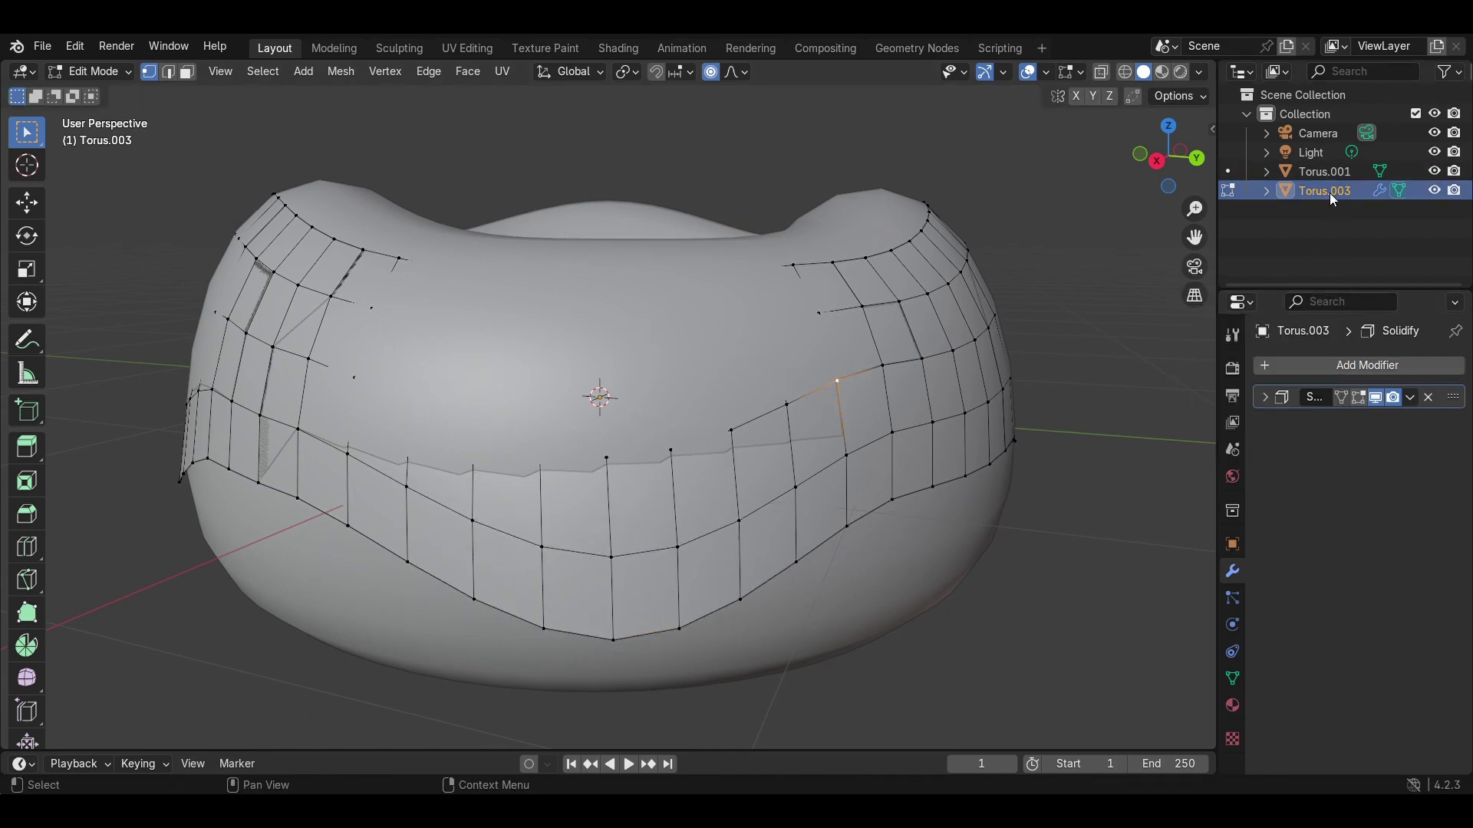
- Switch the icing mesh back to Object Mode
left_click(91, 71)
left_click(107, 92)
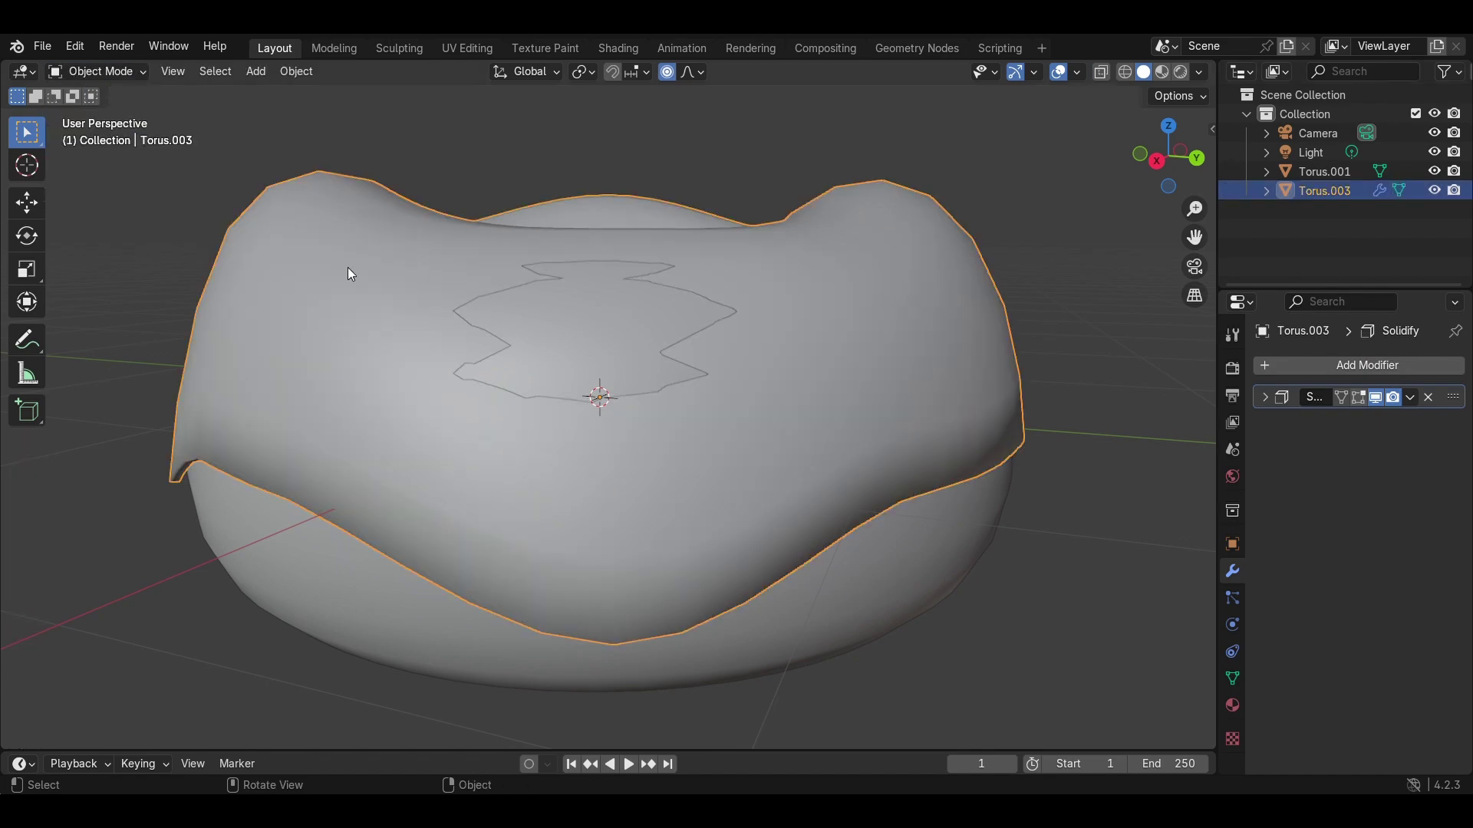
- Try offsets of 2 and 3 in the icing's Solidify modifier
left_click(1364, 367)
left_click(1264, 399)
scroll(1381, 529, "down", 2)
scroll(1434, 537, "up", 2)
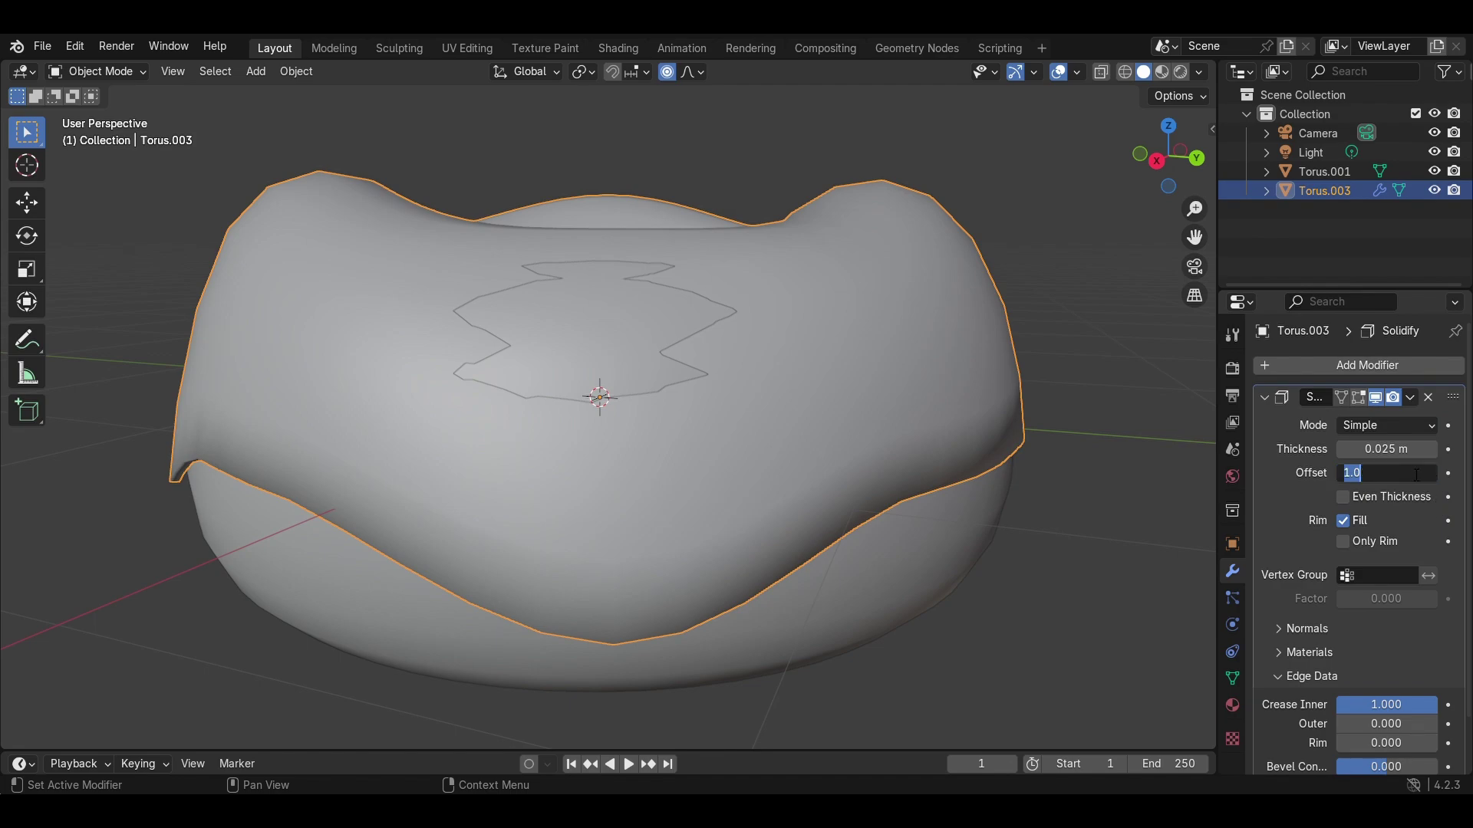
left_click(1406, 475)
type("2")
key("Return")
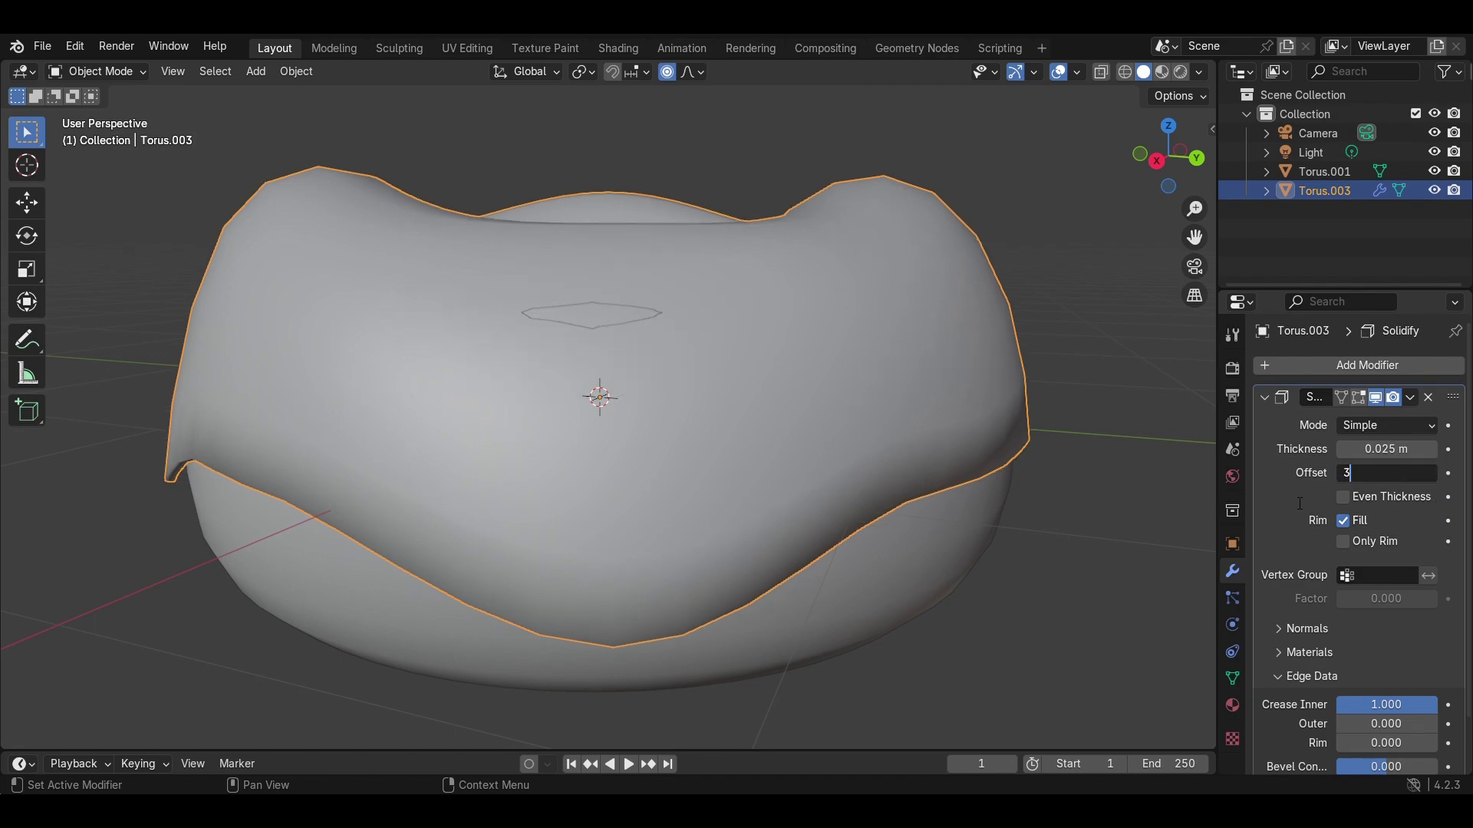
key("Return")
- Set the thickness of the icing's Solidify modifier to 0.05 m
middle_click_drag(1086, 566, 1097, 512)
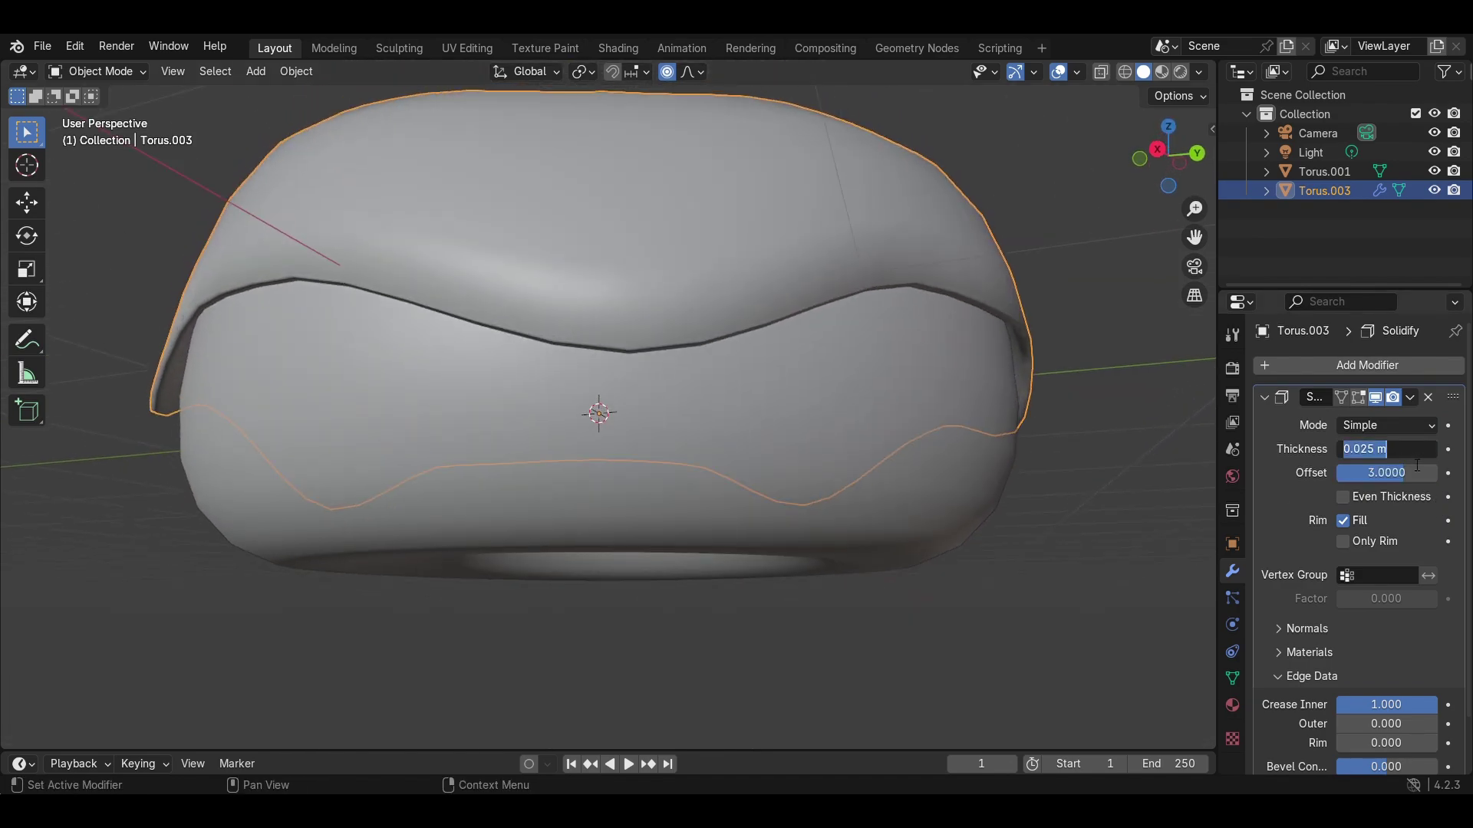
type("0.5")
key("Return")
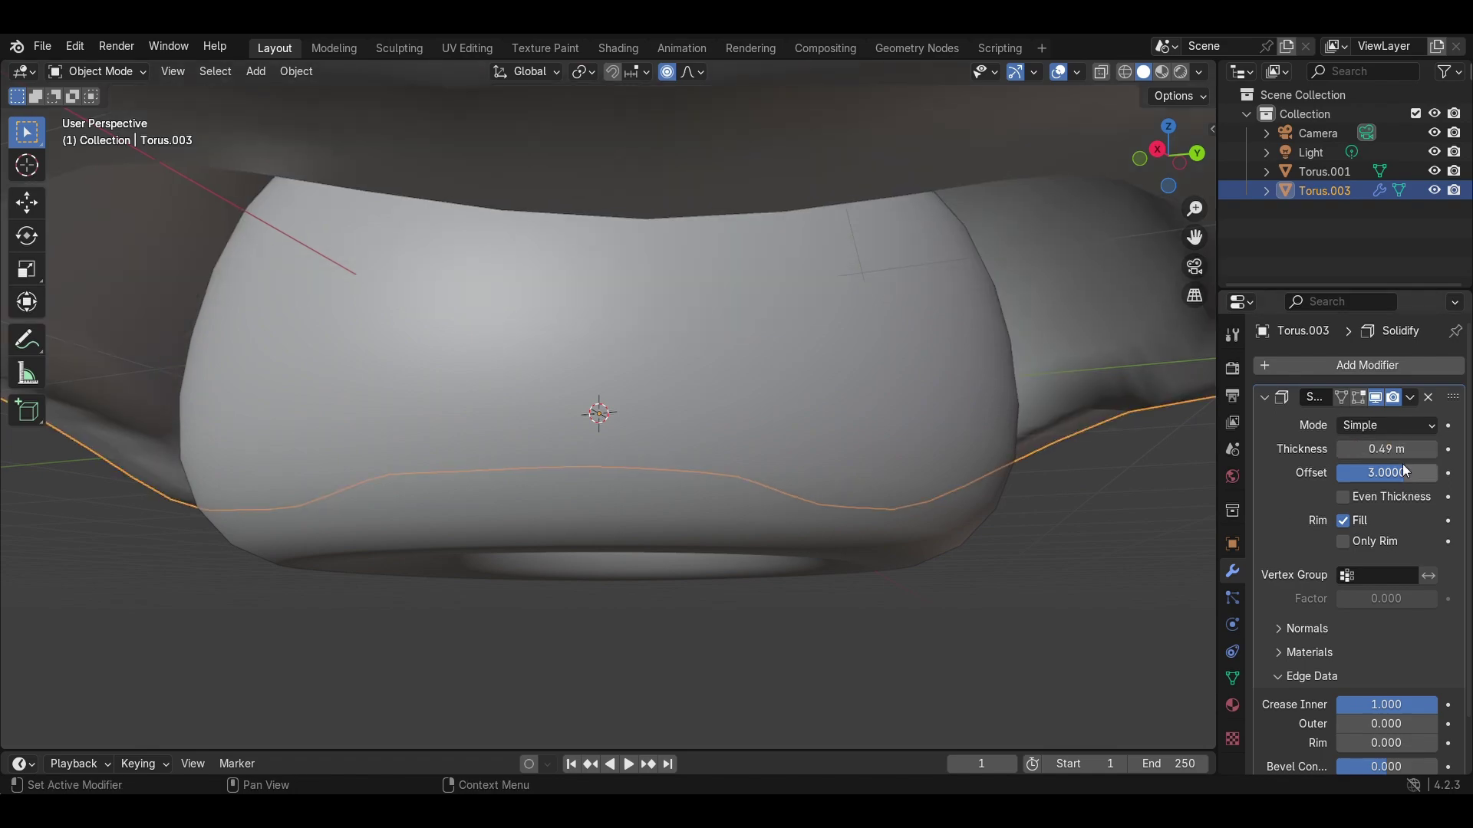
key("Return")
middle_click_drag(1197, 494, 1411, 468)
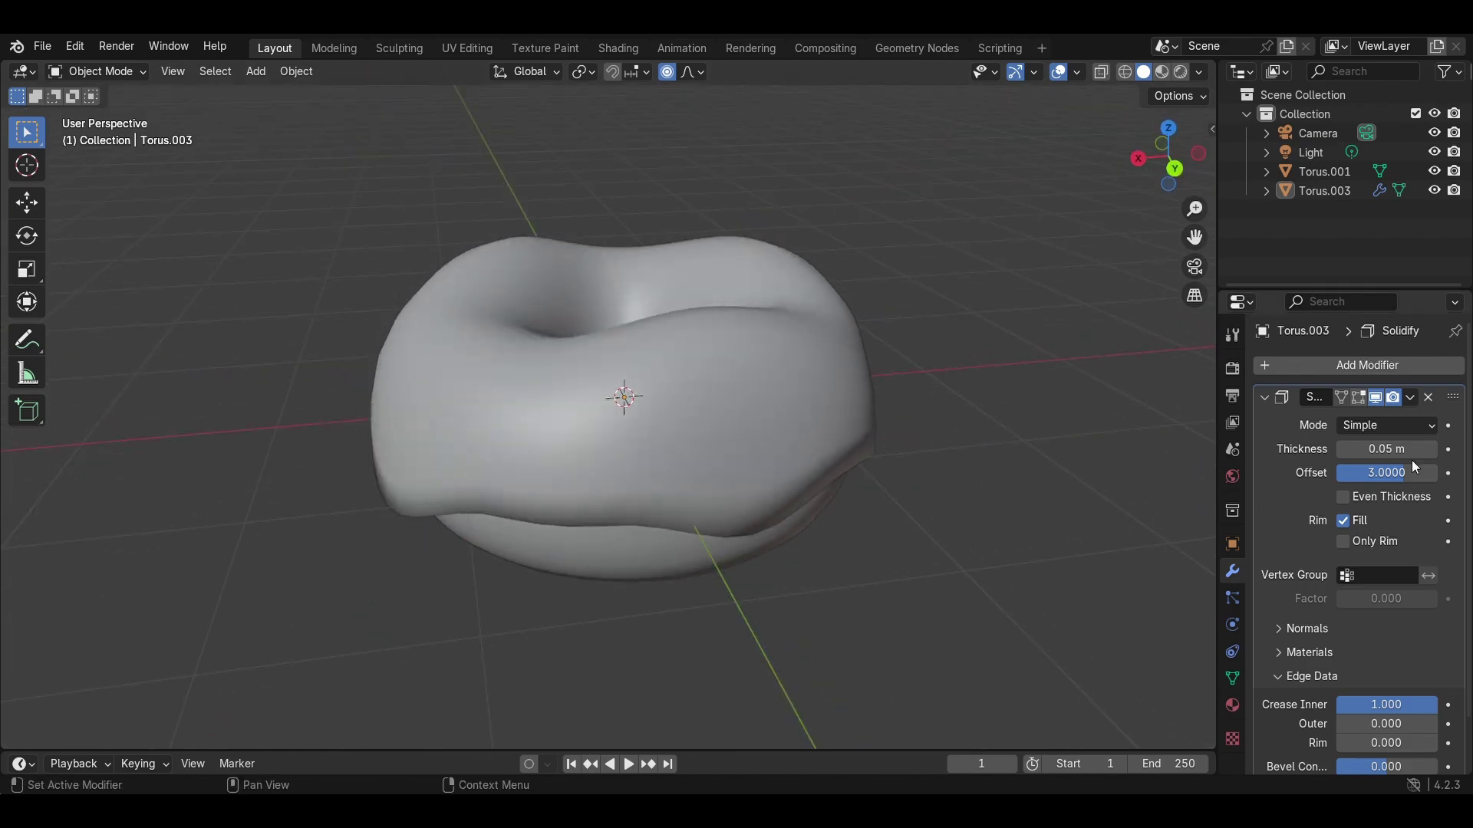
- Set the icing's Solidify offset to 2, inspect the donut's underside, and collapse the modifier's settings
type("2")
key("Return")
middle_click_drag(1111, 509, 199, 283)
scroll(1374, 659, "down", 1)
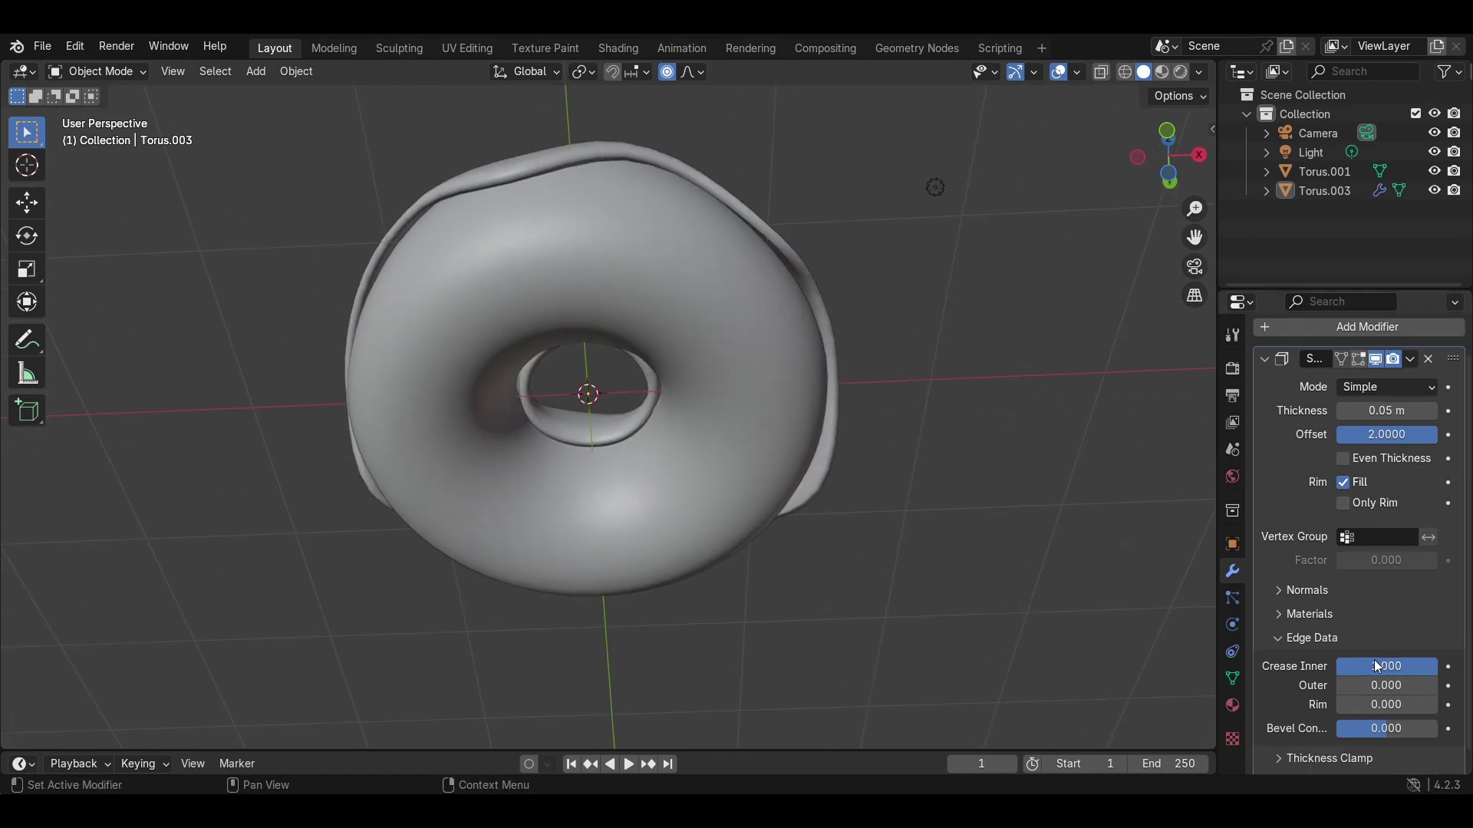
left_click(1264, 359)
middle_click_drag(1022, 366, 861, 533)
scroll(863, 529, "up", 1)
middle_click_drag(1051, 431, 266, 80)
key("Tab")
middle_click_drag(137, 113, 702, 344)
key("shift+a")
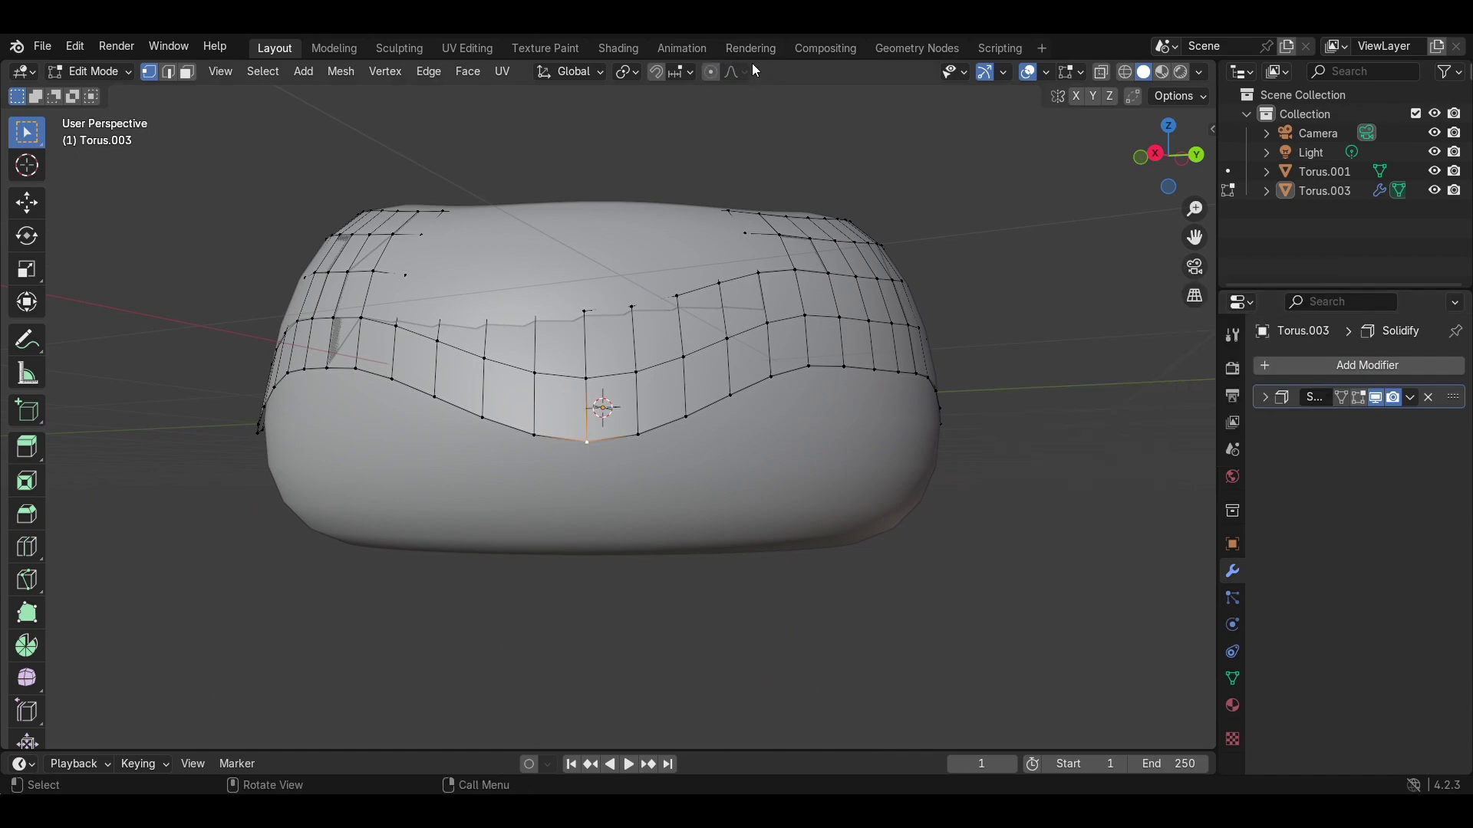
key("h")
right_click(593, 446)
key("Escape")
right_click(595, 444)
key("Escape")
key("ctrl+z")
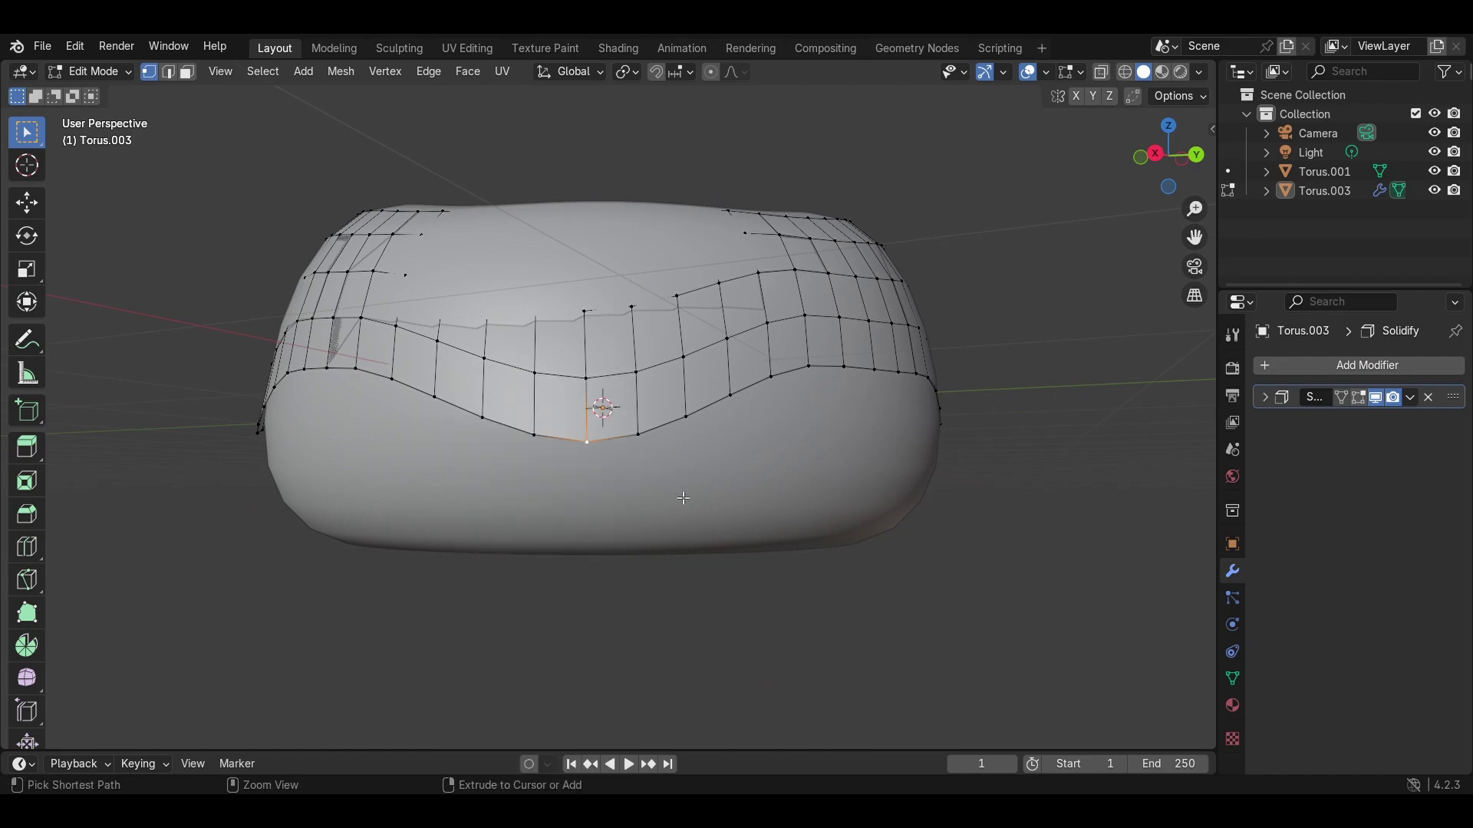
key("g")
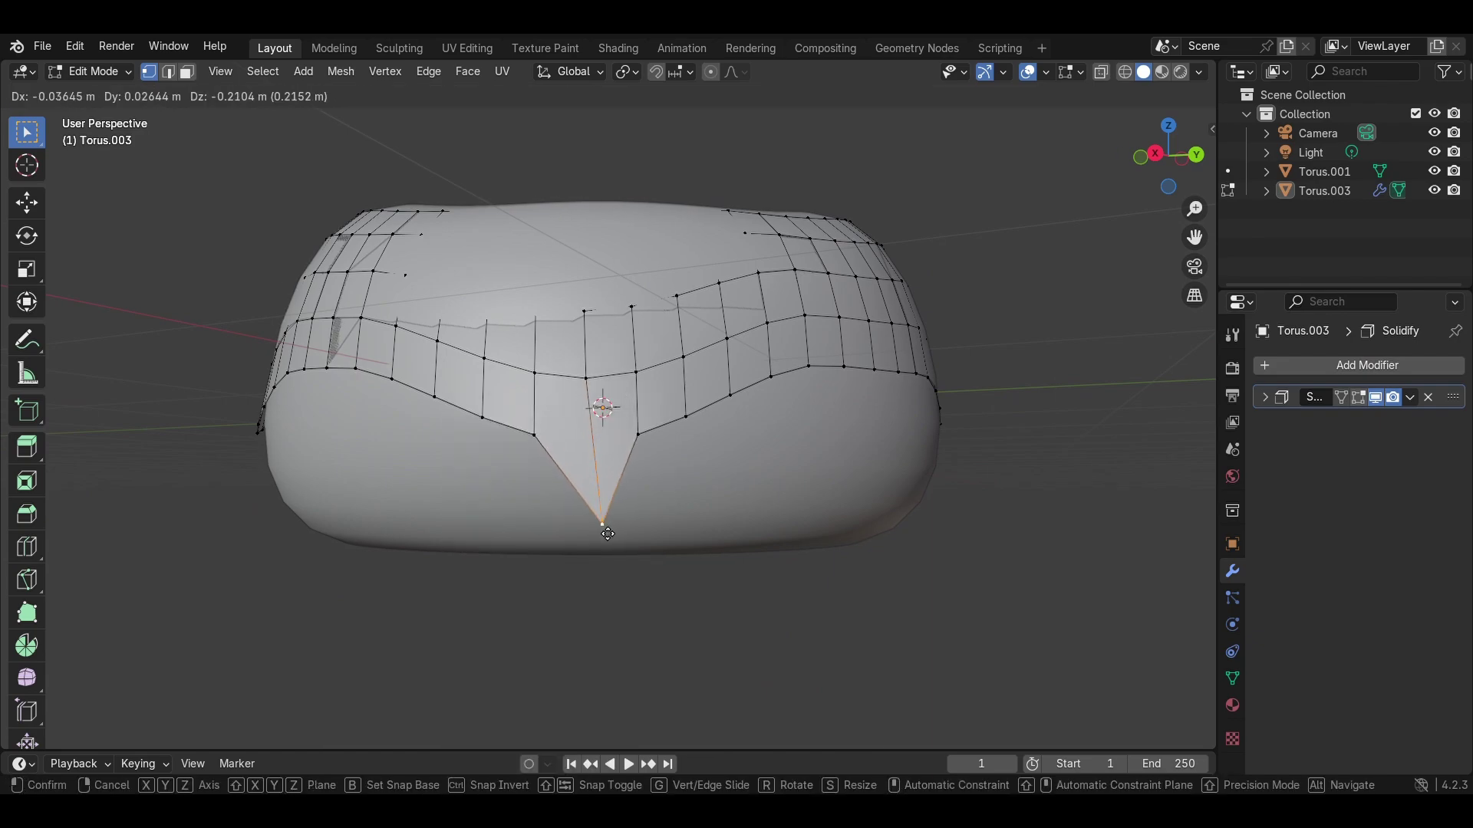
key("Escape")
- Try a Subdivision Surface modifier on the icing, view it in Object Mode, and remove it
left_click(1343, 367)
mouse_move(1346, 368)
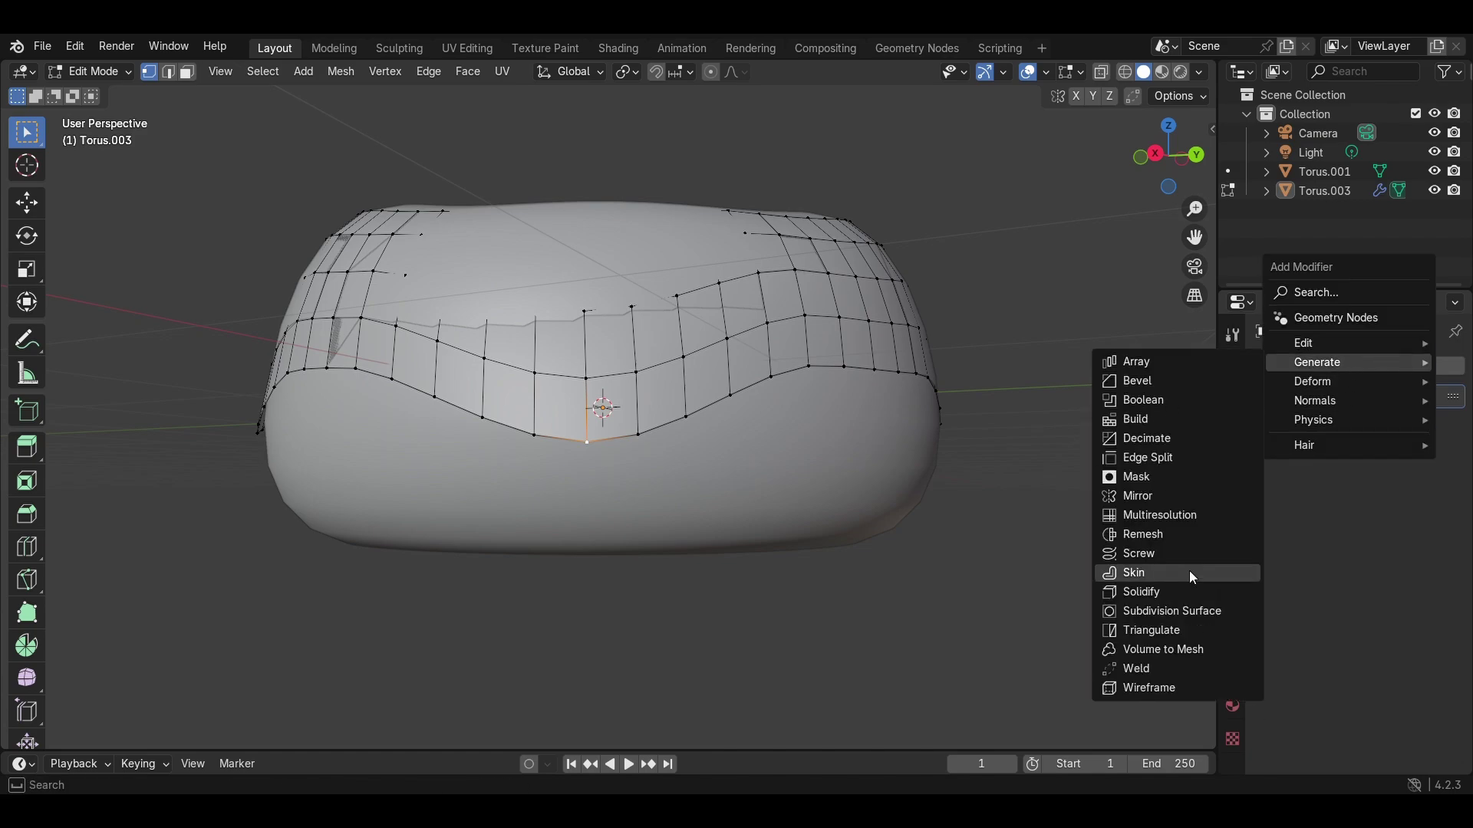
left_click(1206, 611)
right_click(1094, 437)
left_click(816, 483)
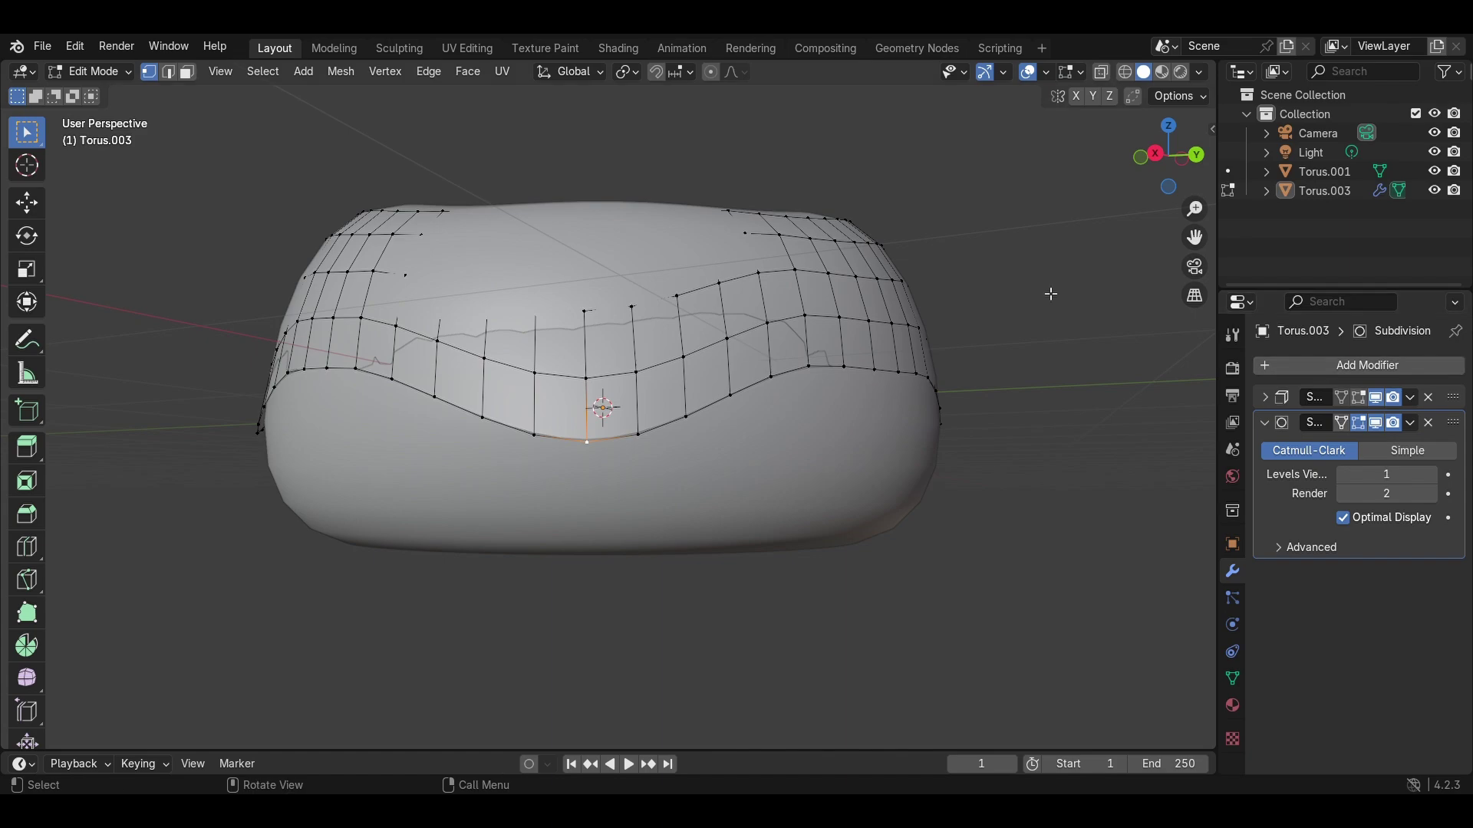
key("Tab")
left_click(355, 303)
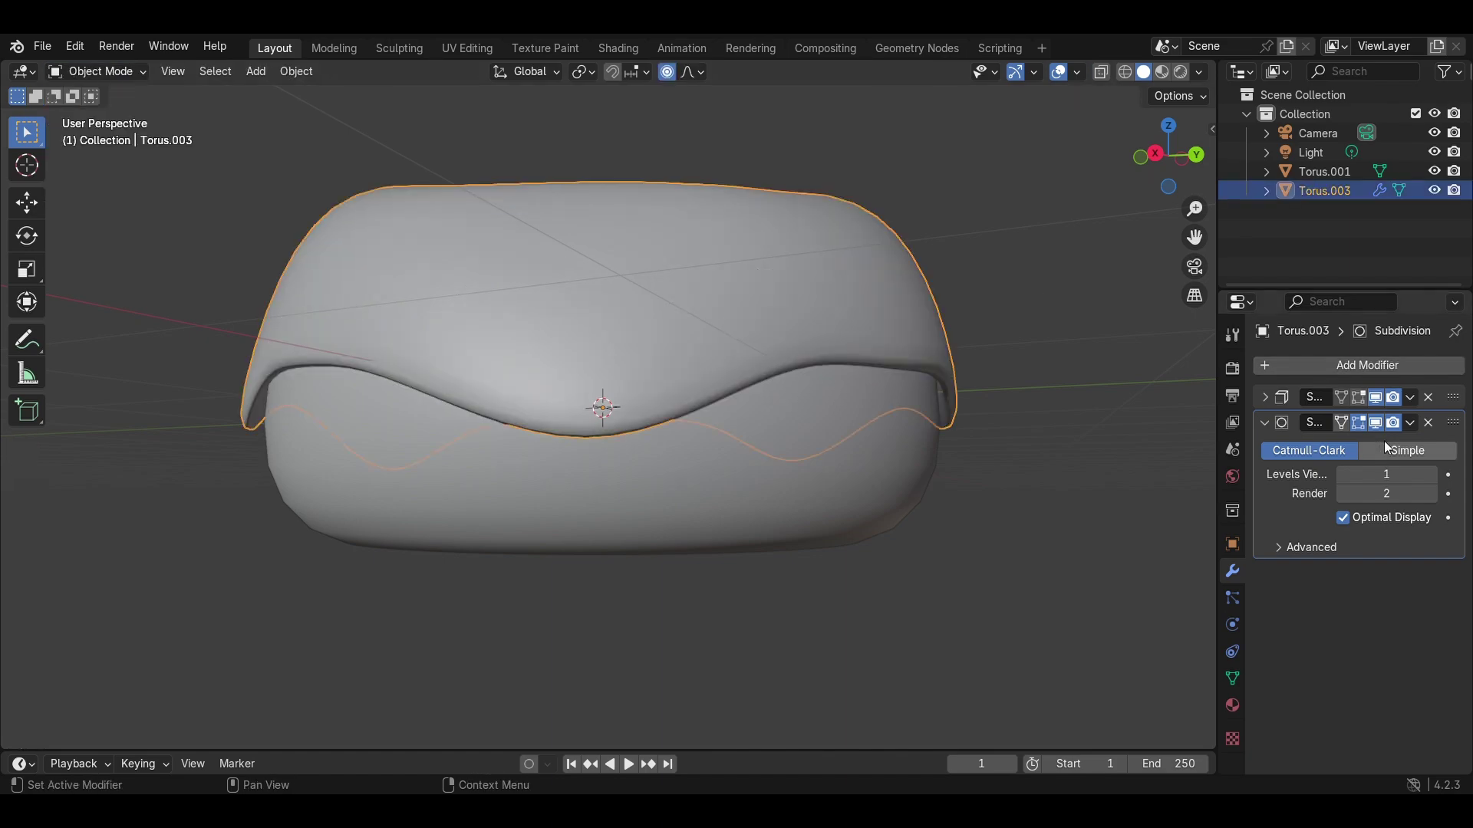
left_click(1428, 421)
- Add a Subdivision Surface modifier to the icing and apply it
left_click(1275, 368)
mouse_move(1266, 373)
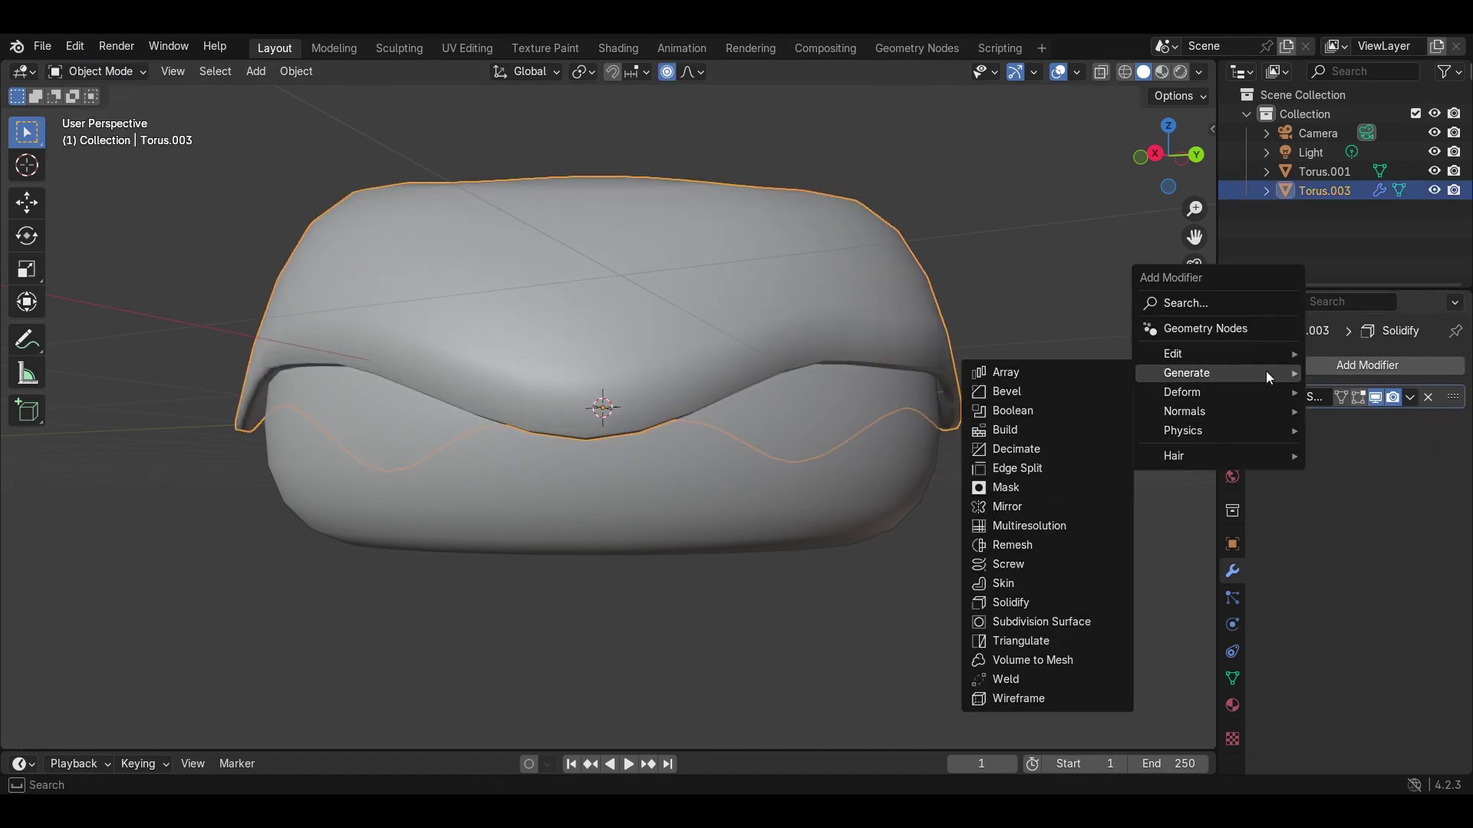
left_click(1089, 619)
left_click(1411, 421)
left_click(1308, 442)
- In Edit Mode, pull two adjacent vertices at the lowest point of the icing's front rim down about 0.2 m as a drip
left_click(110, 72)
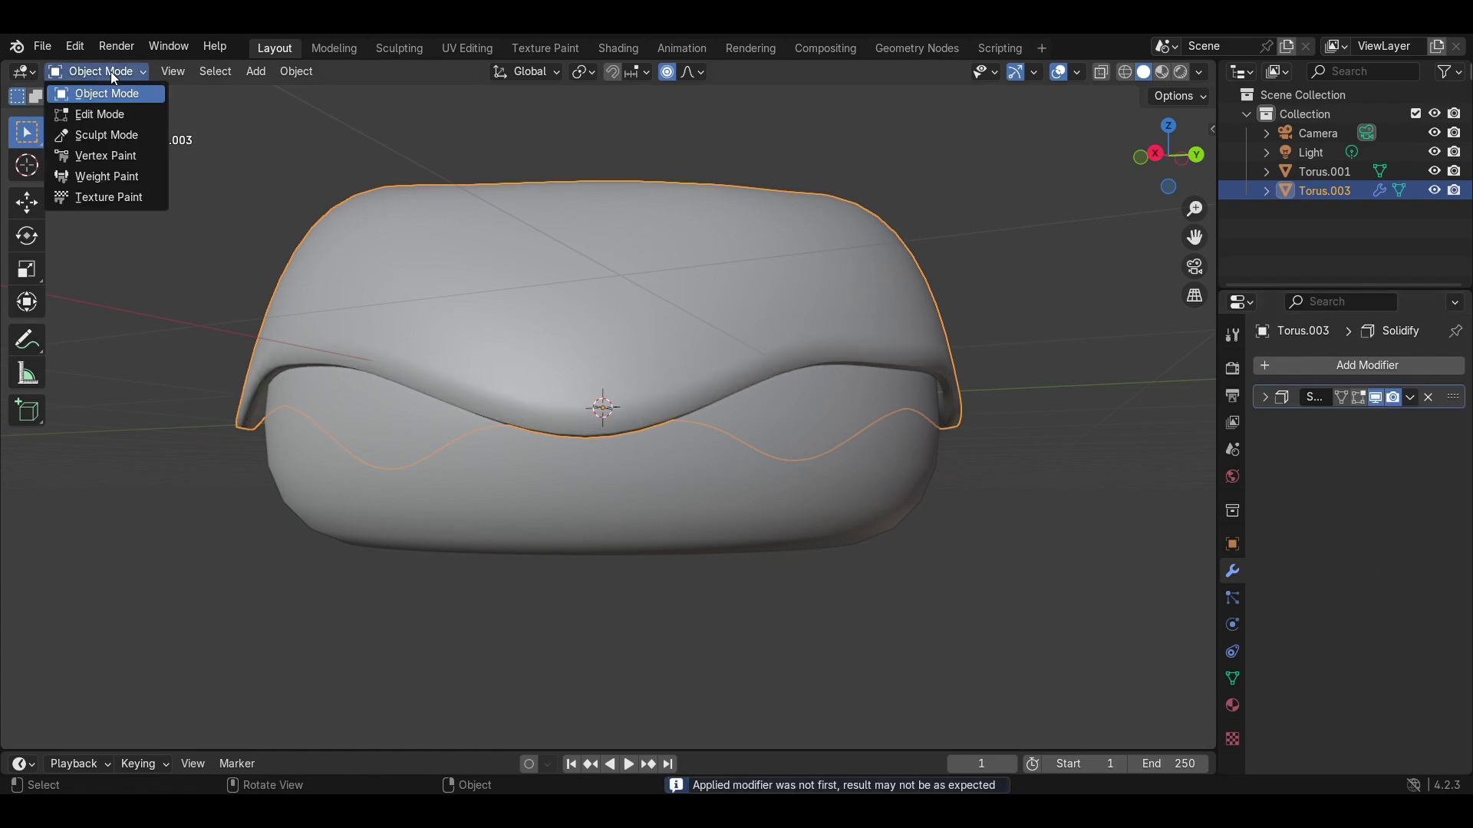
left_click(96, 115)
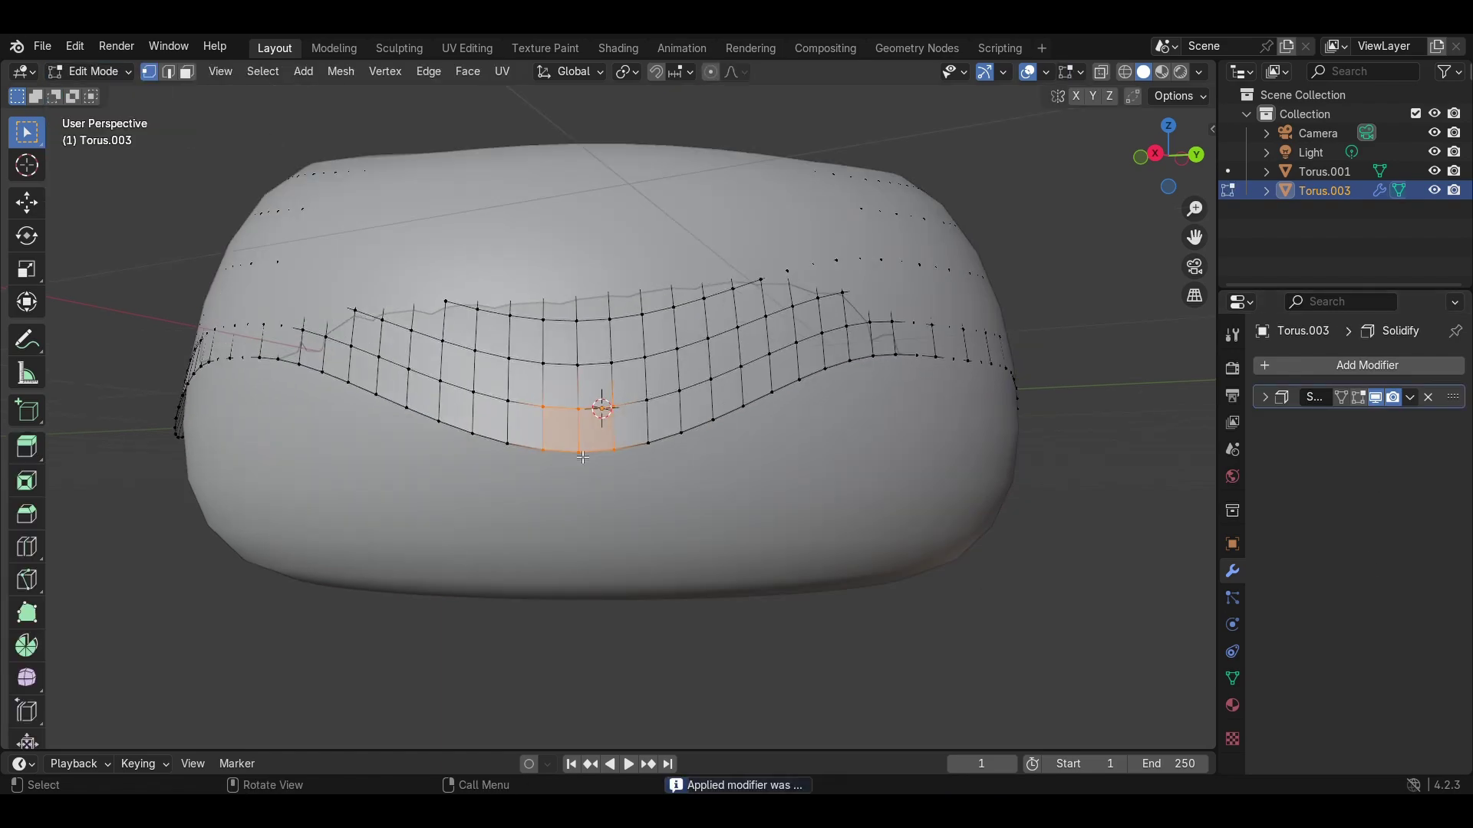
key("g")
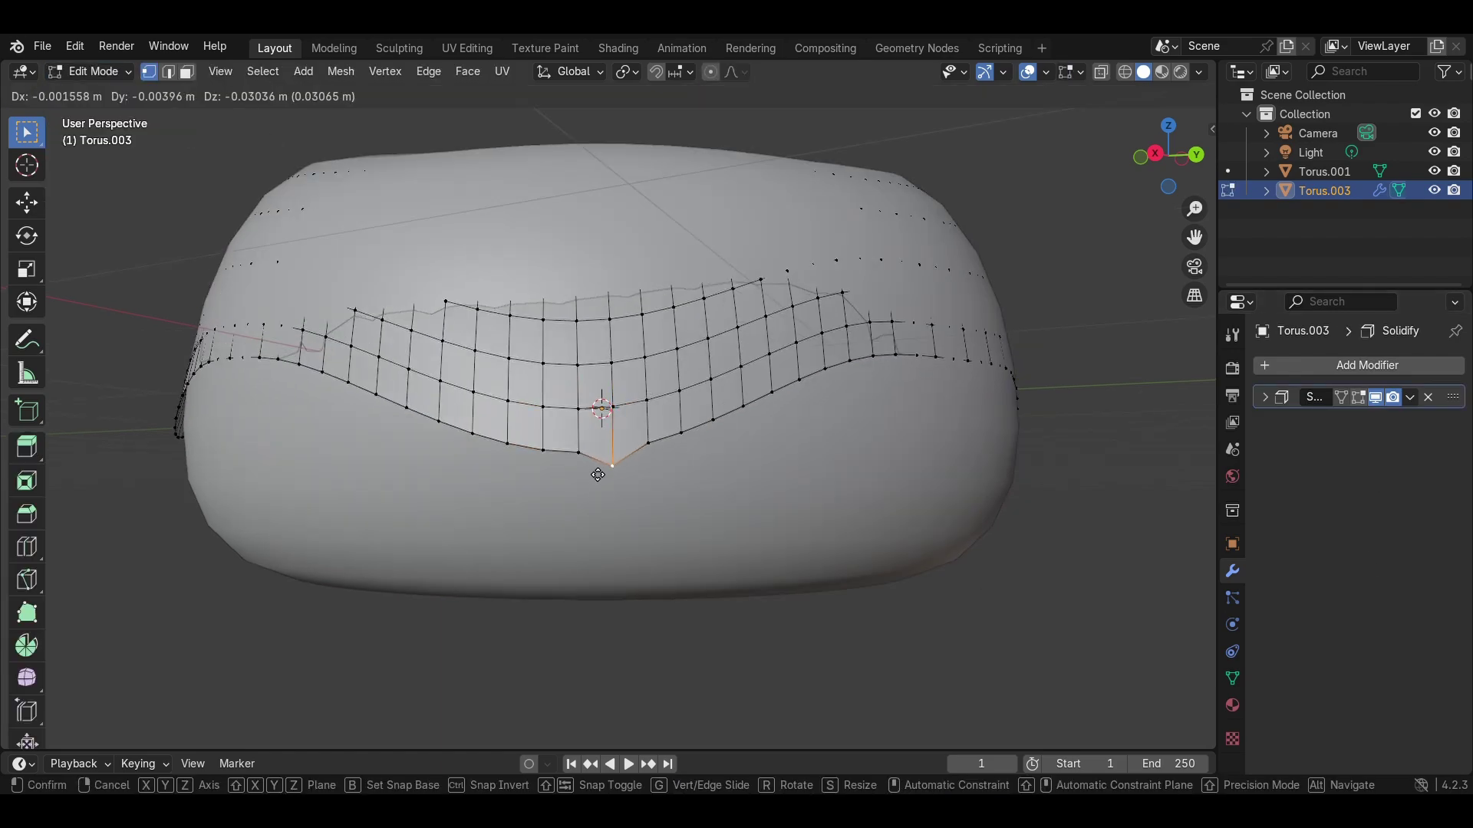
left_click(592, 573)
left_click(582, 466)
key("g")
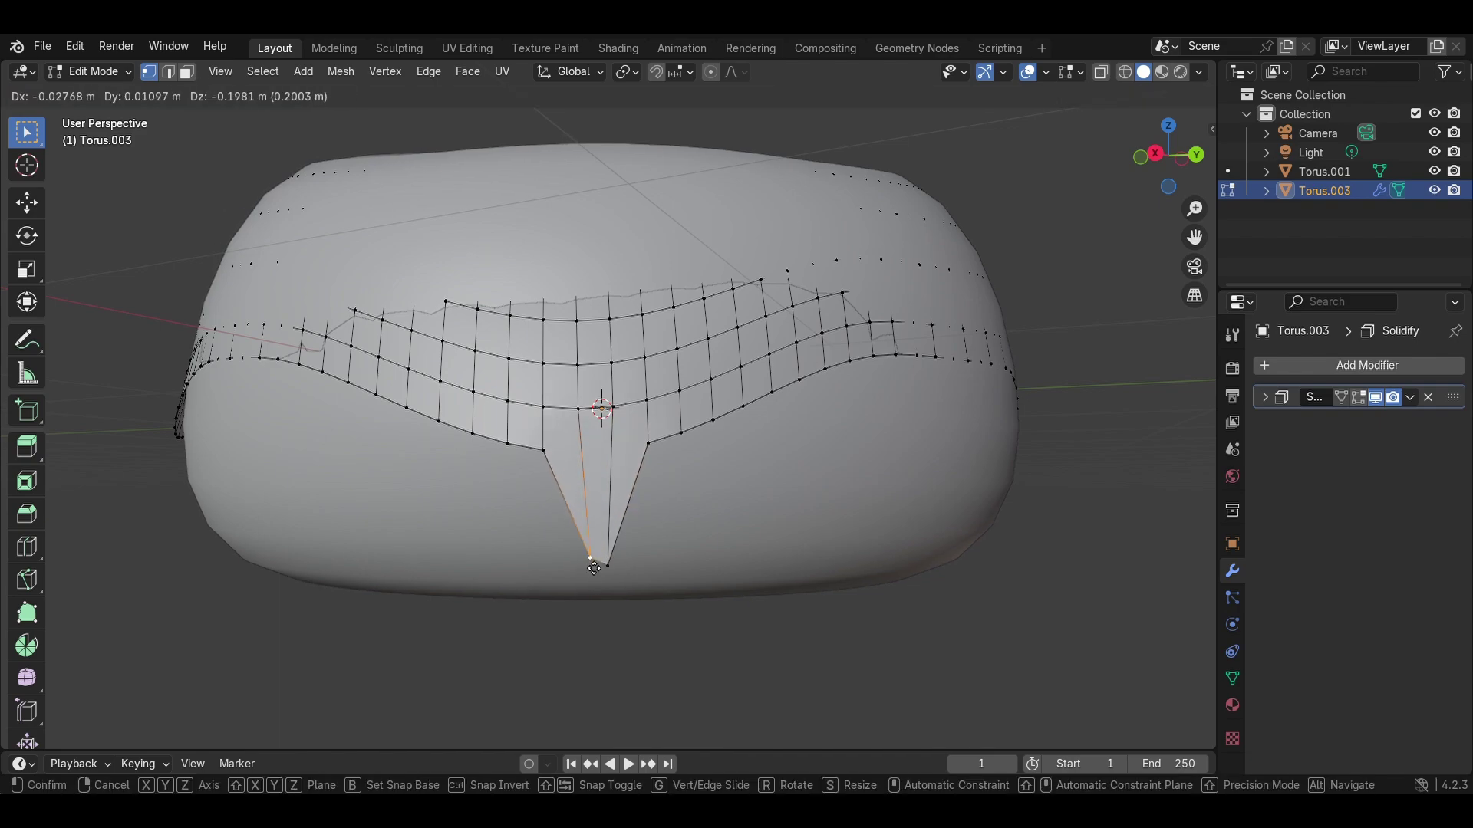
left_click(592, 574)
- Move the rim vertices on both sides of the drip inward to narrow its base, and return to Object Mode
left_click(547, 453)
key("g")
left_click(574, 461)
left_click(650, 454)
key("g")
left_click(631, 464)
left_click(90, 72)
left_click(98, 93)
mouse_move(487, 301)
middle_mouse_down()
mouse_move(425, 253)
mouse_move(510, 308)
mouse_move(481, 300)
middle_mouse_up()
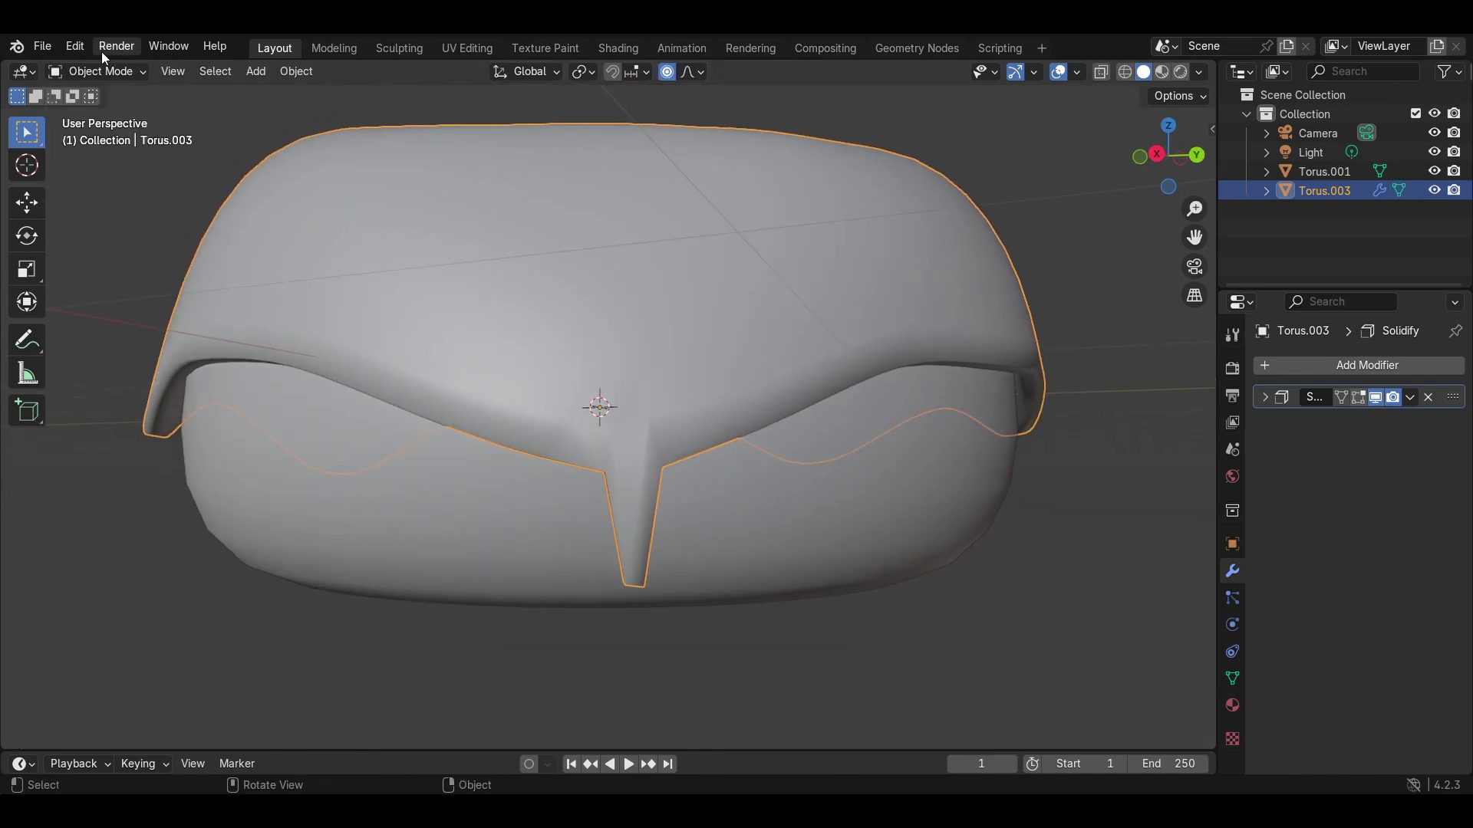
- In Edit Mode, move the drip's two lowest vertices to bring its tip to a narrow point, and return to Object Mode
left_click(96, 72)
left_click(103, 109)
middle_click_drag(602, 464, 589, 429)
scroll(590, 420, "up", 3)
left_click(635, 301)
key("g")
left_click(613, 322)
left_click(600, 289)
key("g")
left_click(608, 296)
key("Tab")
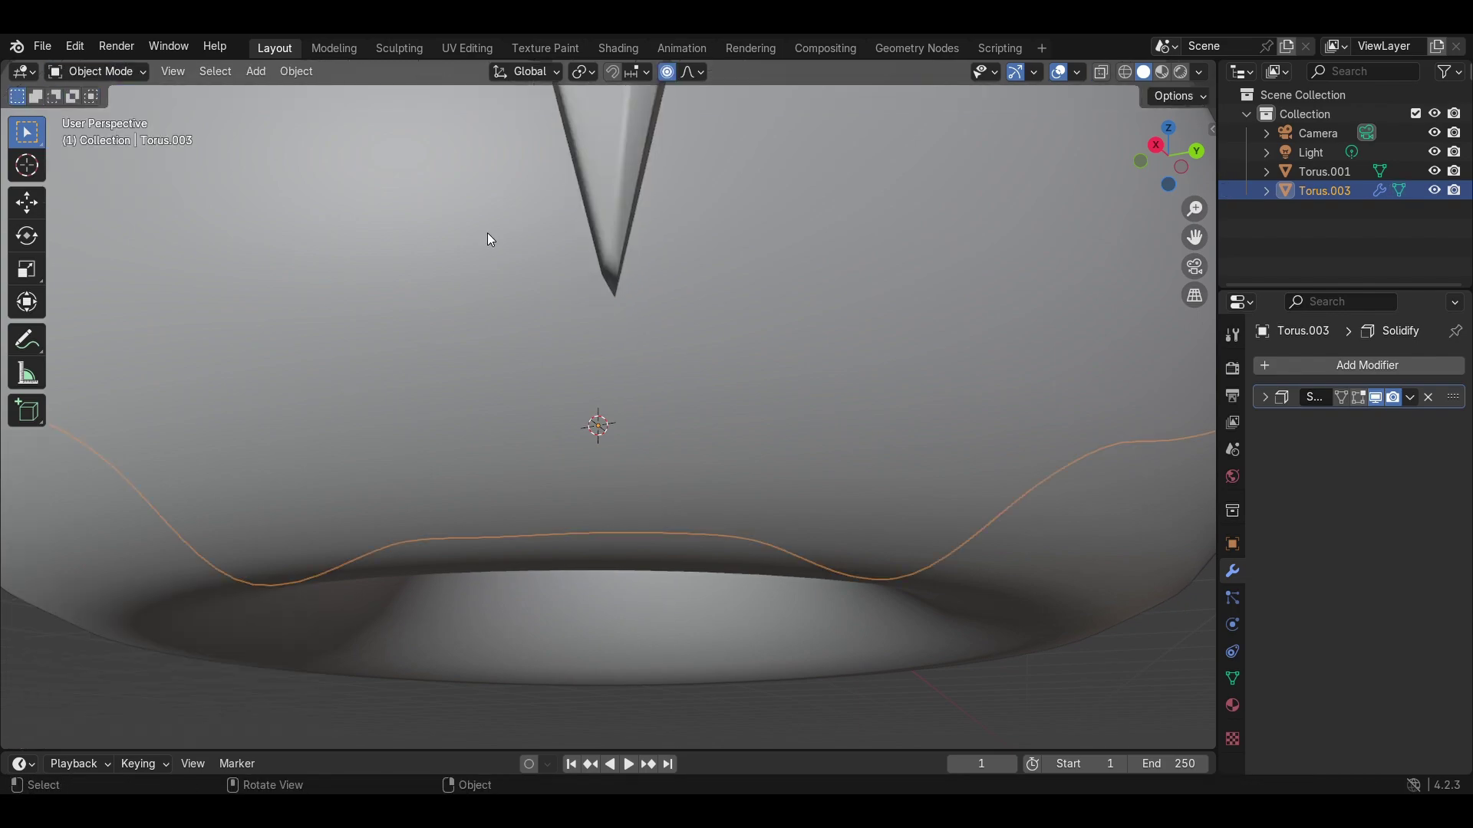
- In Edit Mode, pull two adjacent vertices of the next low rim bulge down, the first by about 0.23 m, as a second drip
scroll(487, 233, "down", 6)
middle_click_drag(488, 219, 635, 354)
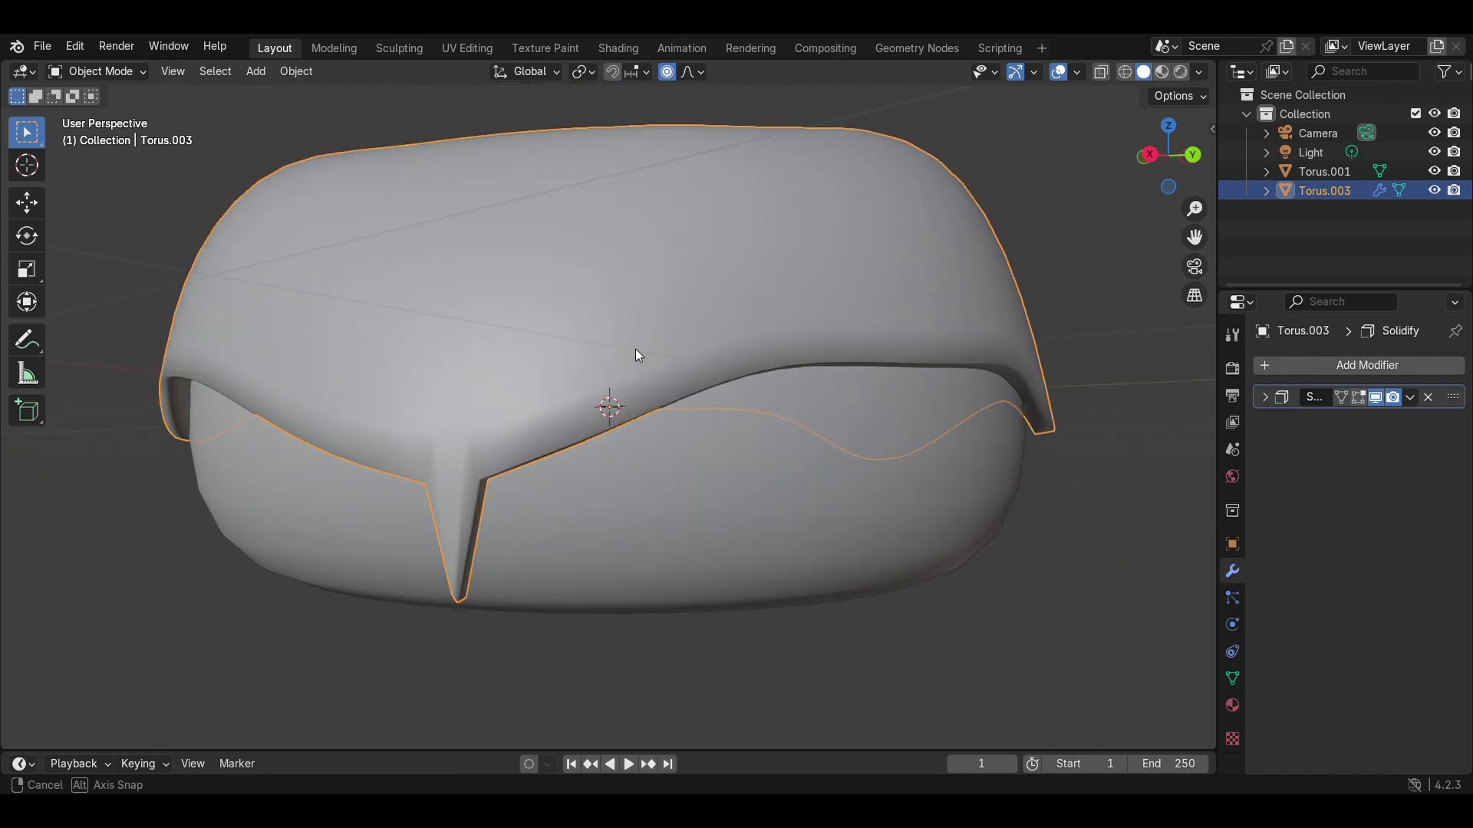
scroll(401, 330, "up", 1)
middle_click_drag(401, 330, 583, 339)
left_click(112, 78)
left_click(103, 113)
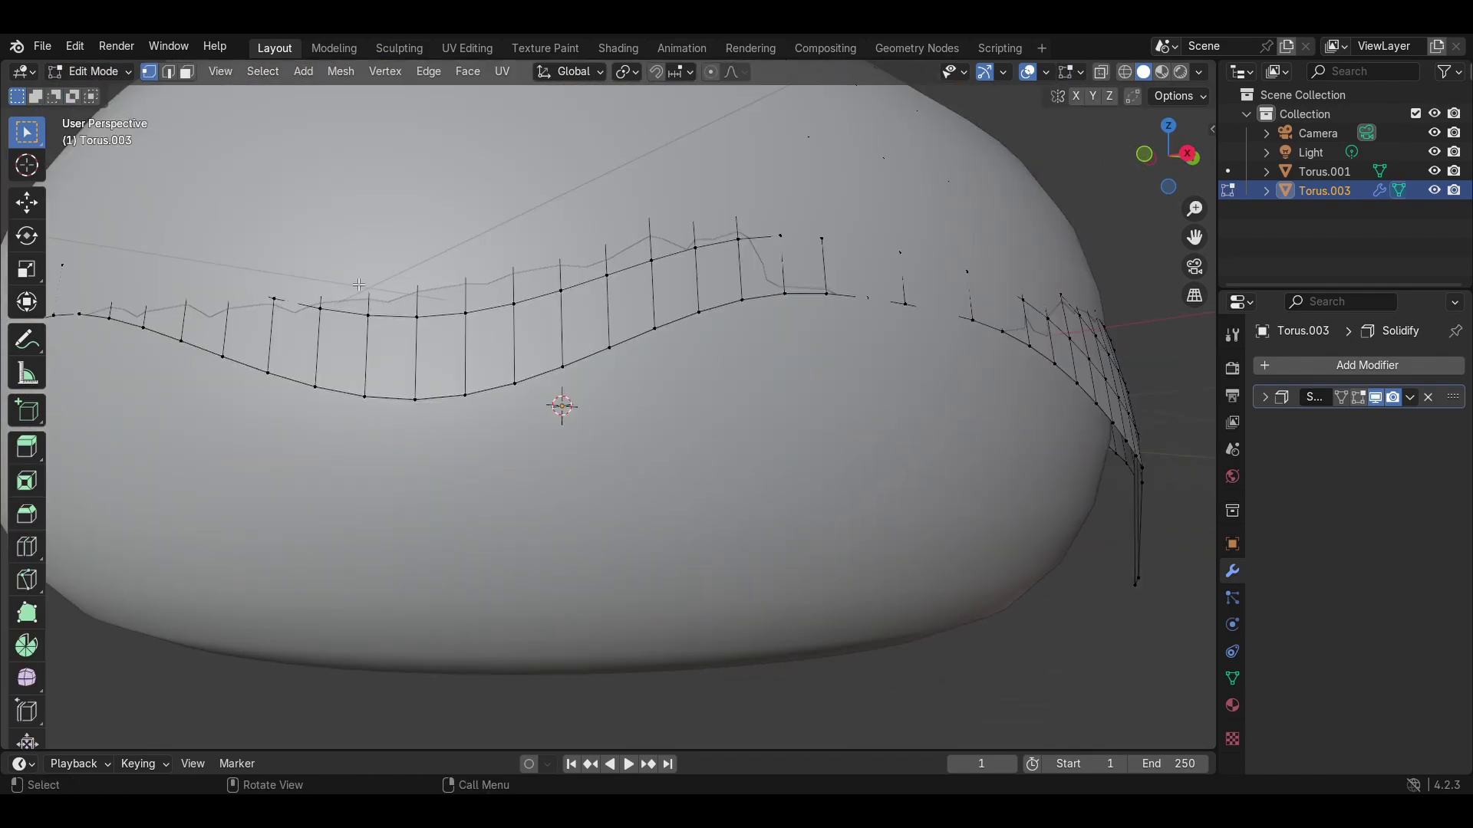
scroll(412, 384, "up", 1)
scroll(494, 376, "down", 6)
middle_click_drag(494, 375, 501, 382)
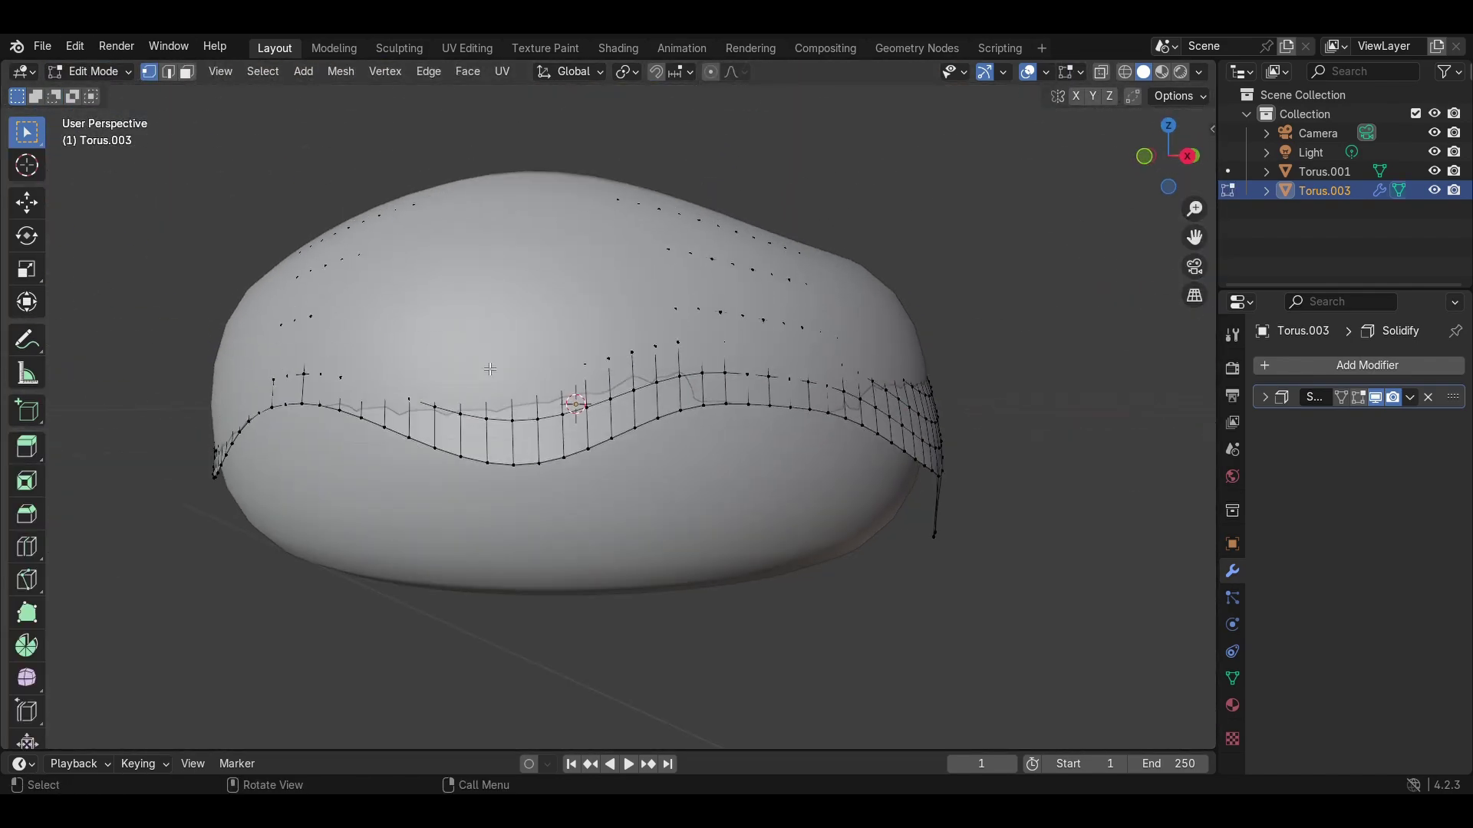
key("g")
left_click(485, 629)
left_click(520, 498)
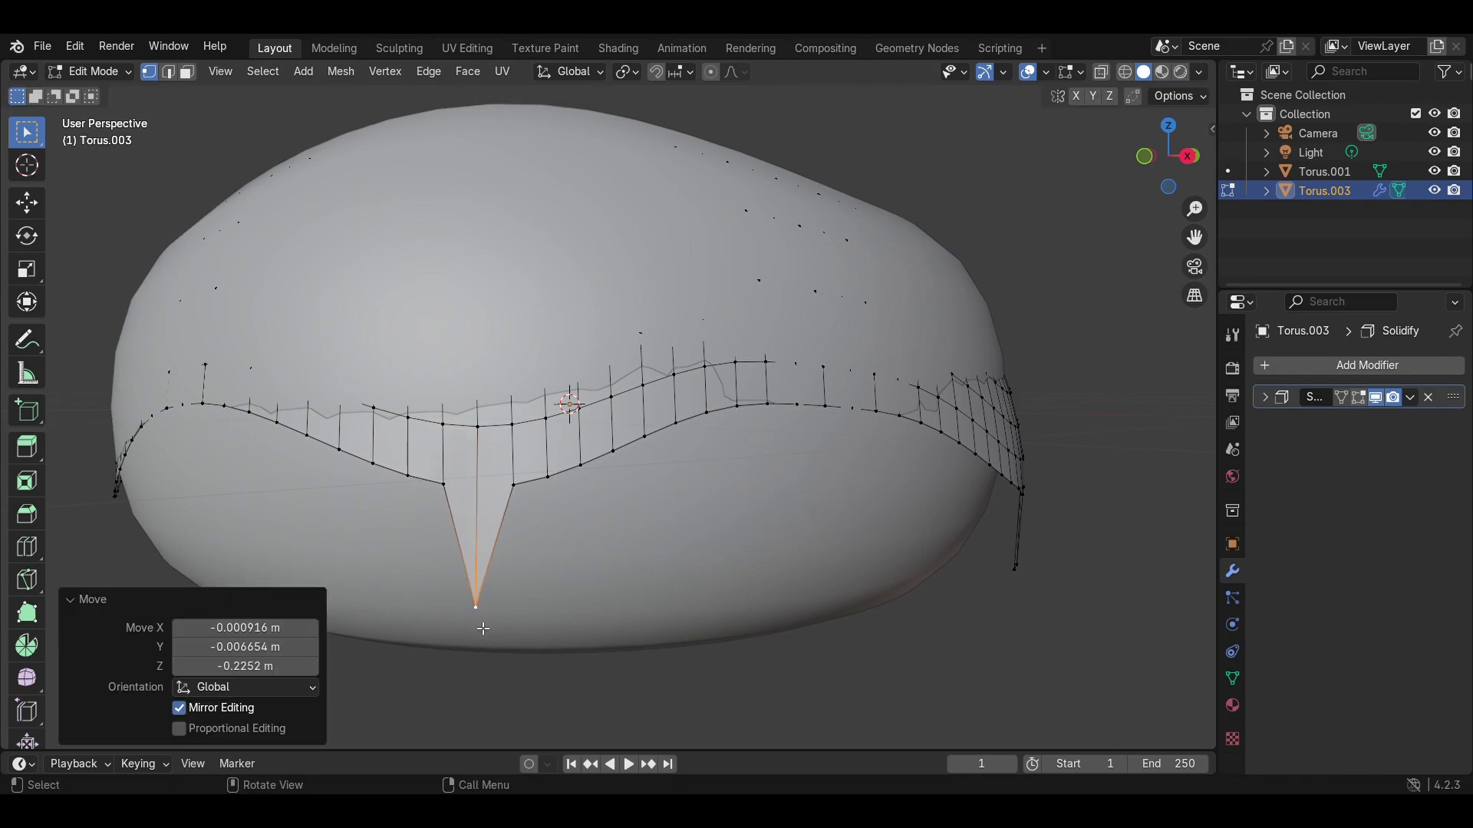
key("g")
left_click(499, 647)
- Narrow the second drip's base by moving its neighbouring rim vertices inward, and return to Object Mode
left_click(450, 490)
key("g")
left_click(481, 495)
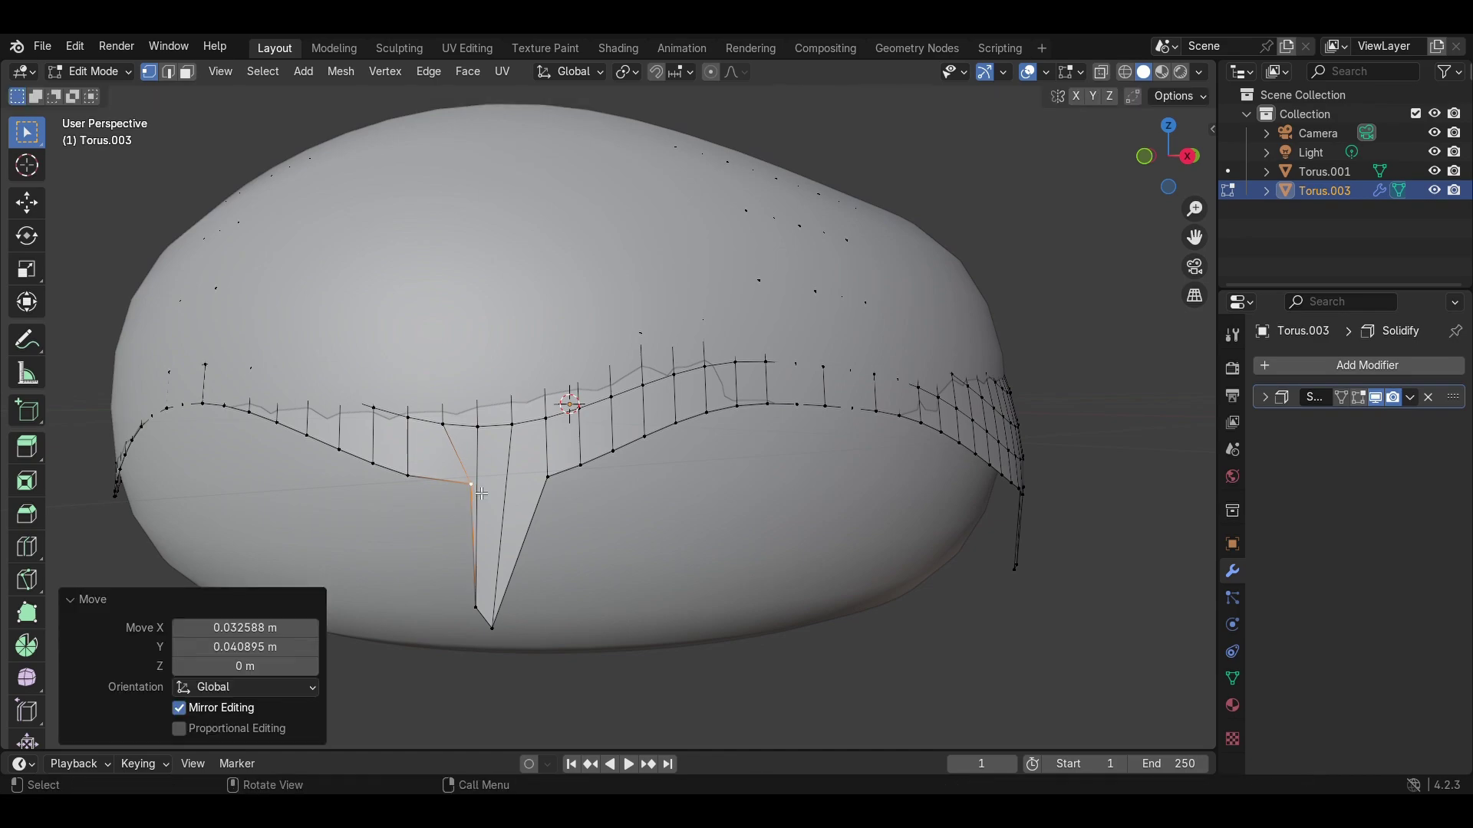
left_click(547, 478)
key("g")
left_click(558, 635)
left_click(85, 93)
- In Edit Mode, pull two adjacent vertices on another low stretch of the icing rim down, one by about 0.35 m, as a third drip
middle_click_drag(306, 340, 514, 432)
scroll(515, 427, "up", 1)
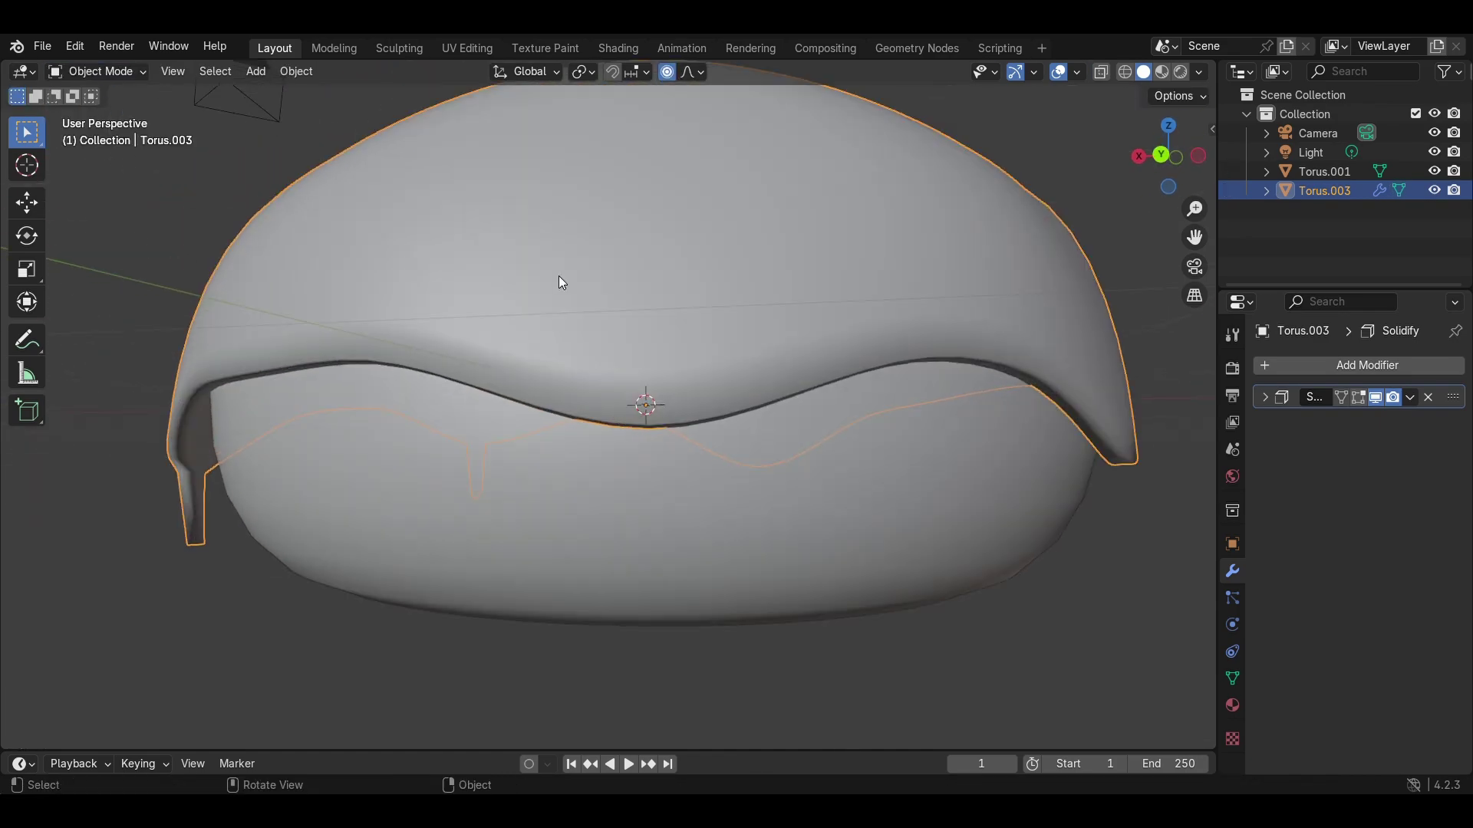
left_click(100, 113)
left_click(657, 599)
left_click(691, 448)
left_click(665, 624)
- Adjust the rim vertices on both sides of the third drip to narrow its base
left_click(613, 438)
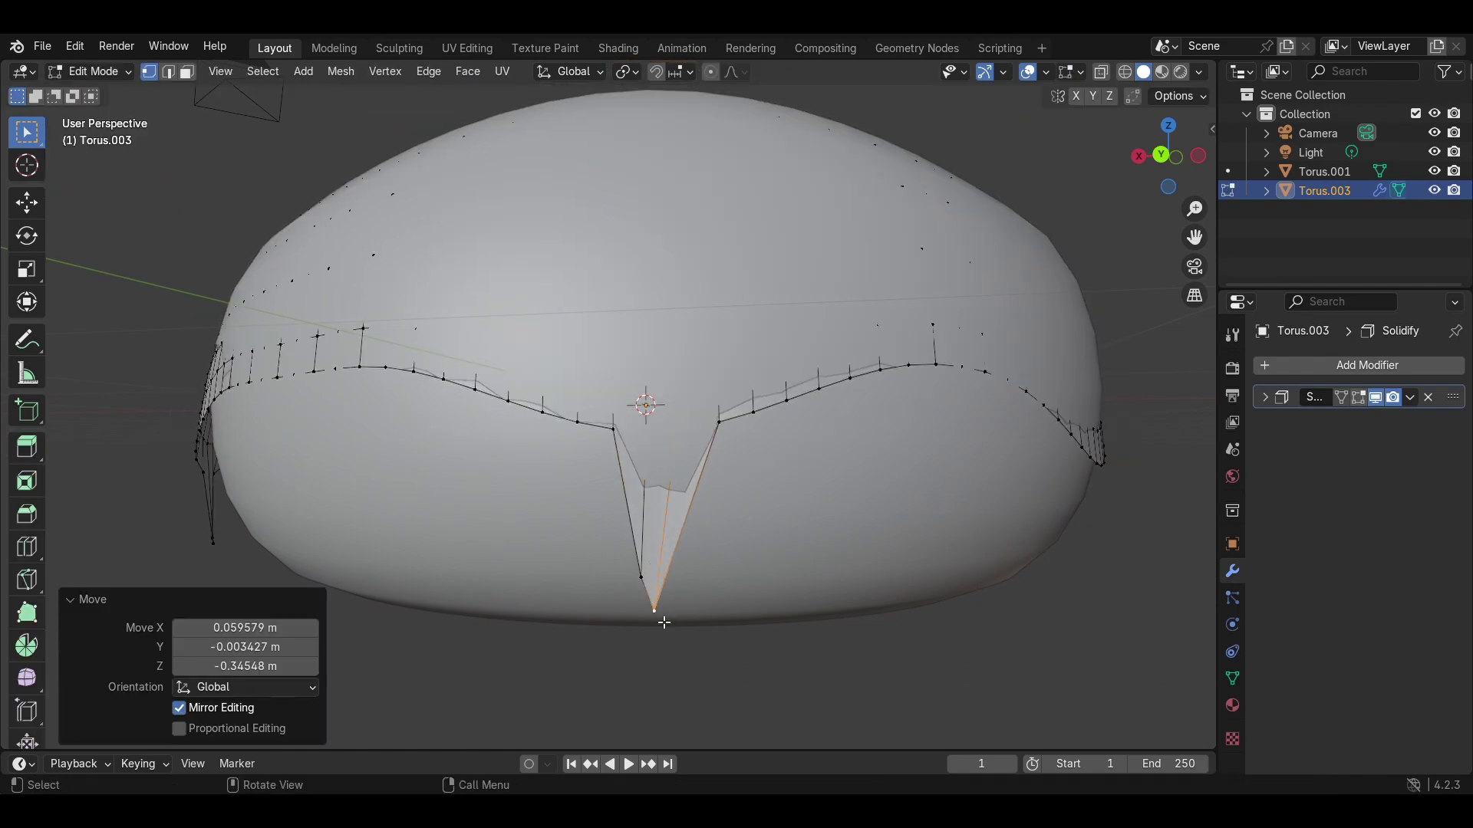
key("g")
left_click(636, 438)
left_click(720, 431)
key("g")
left_click(721, 432)
key("g")
left_click(725, 433)
- Pull two vertices of the next rim bulge down as a fourth drip, bring its neighbouring vertex inward, and return to Object Mode
middle_click_drag(724, 433, 886, 503)
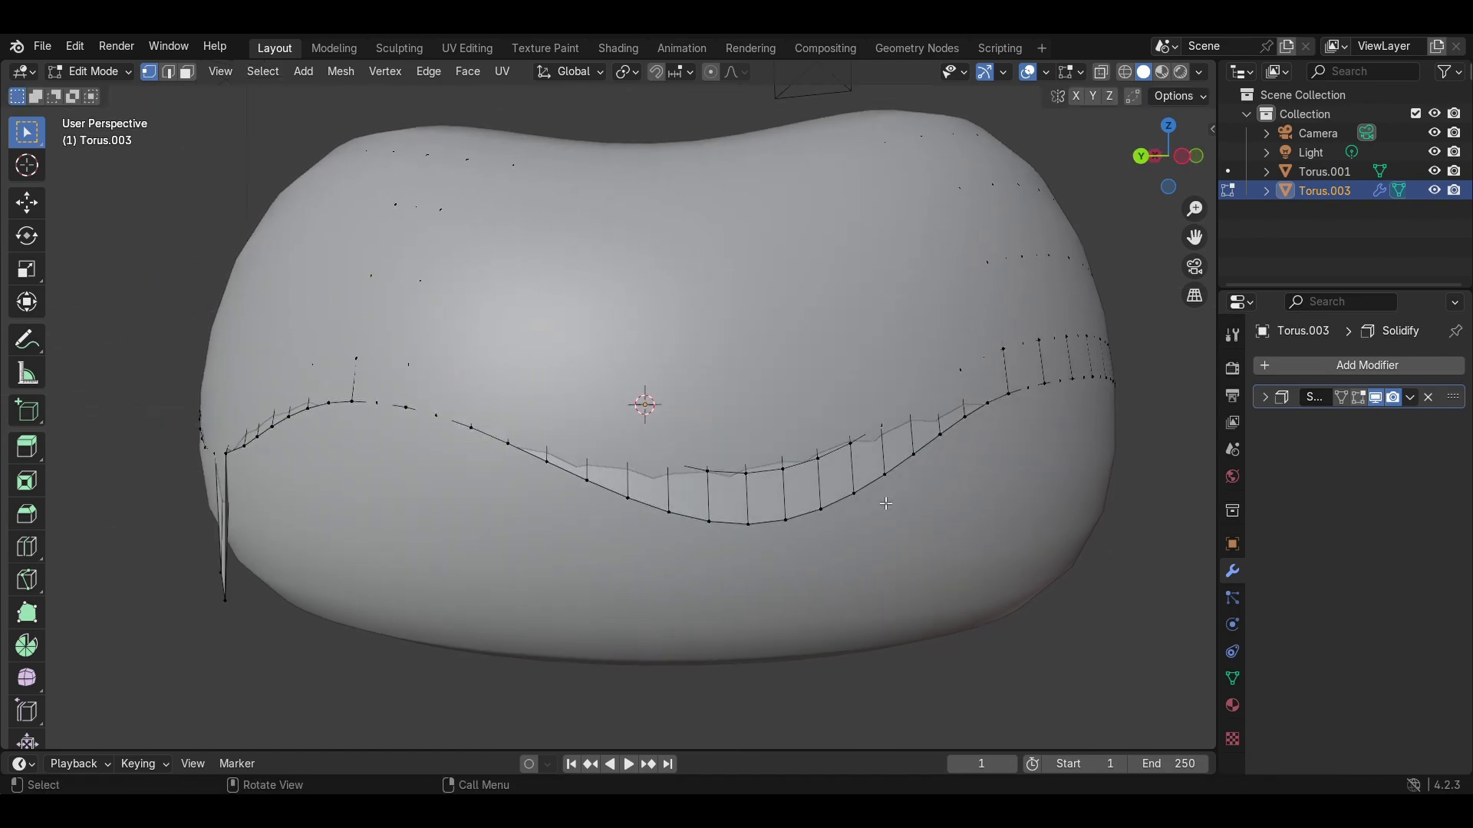
left_click(734, 666)
left_click(737, 602)
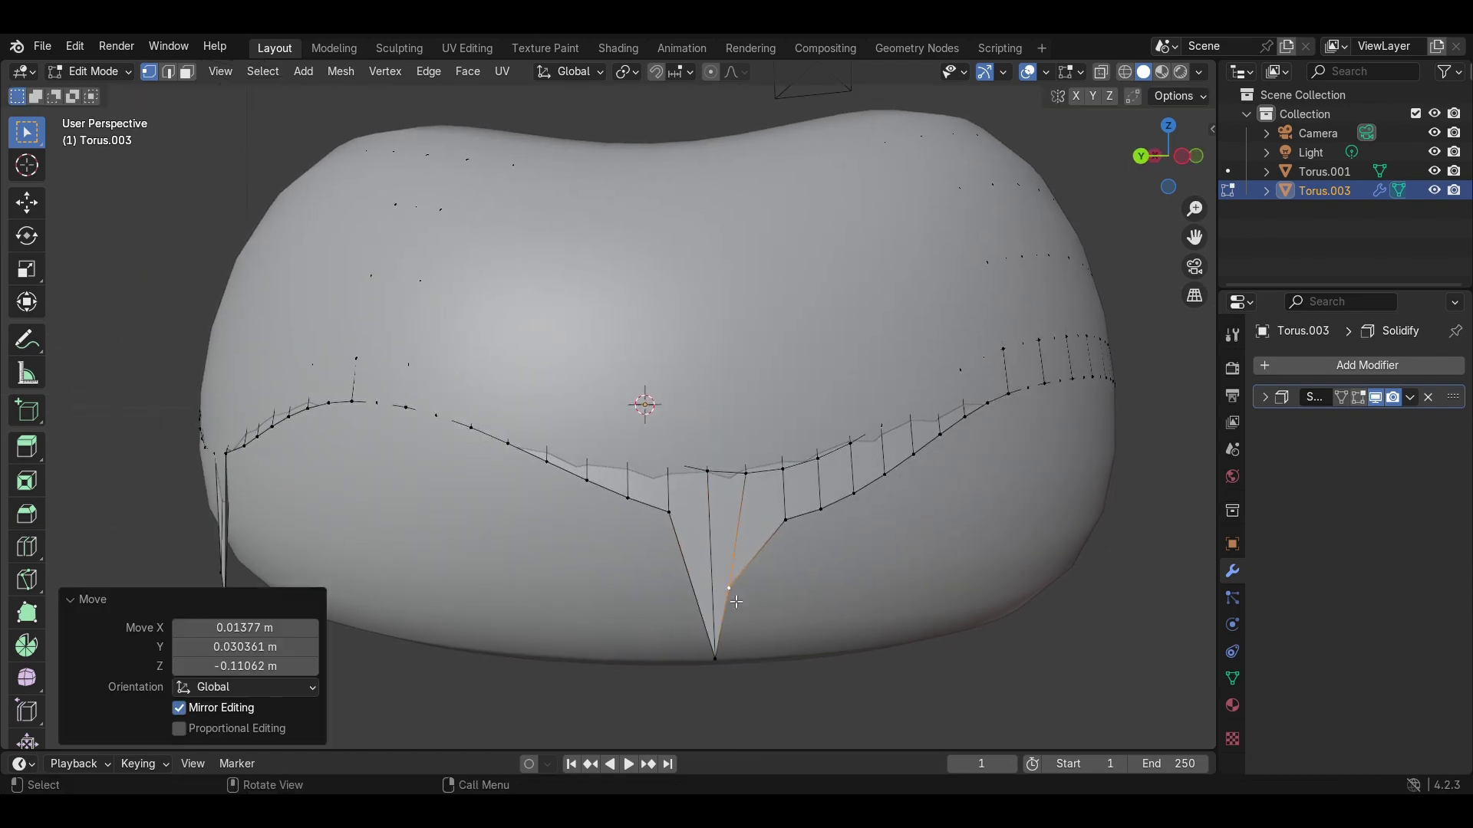
key("g")
left_click(695, 530)
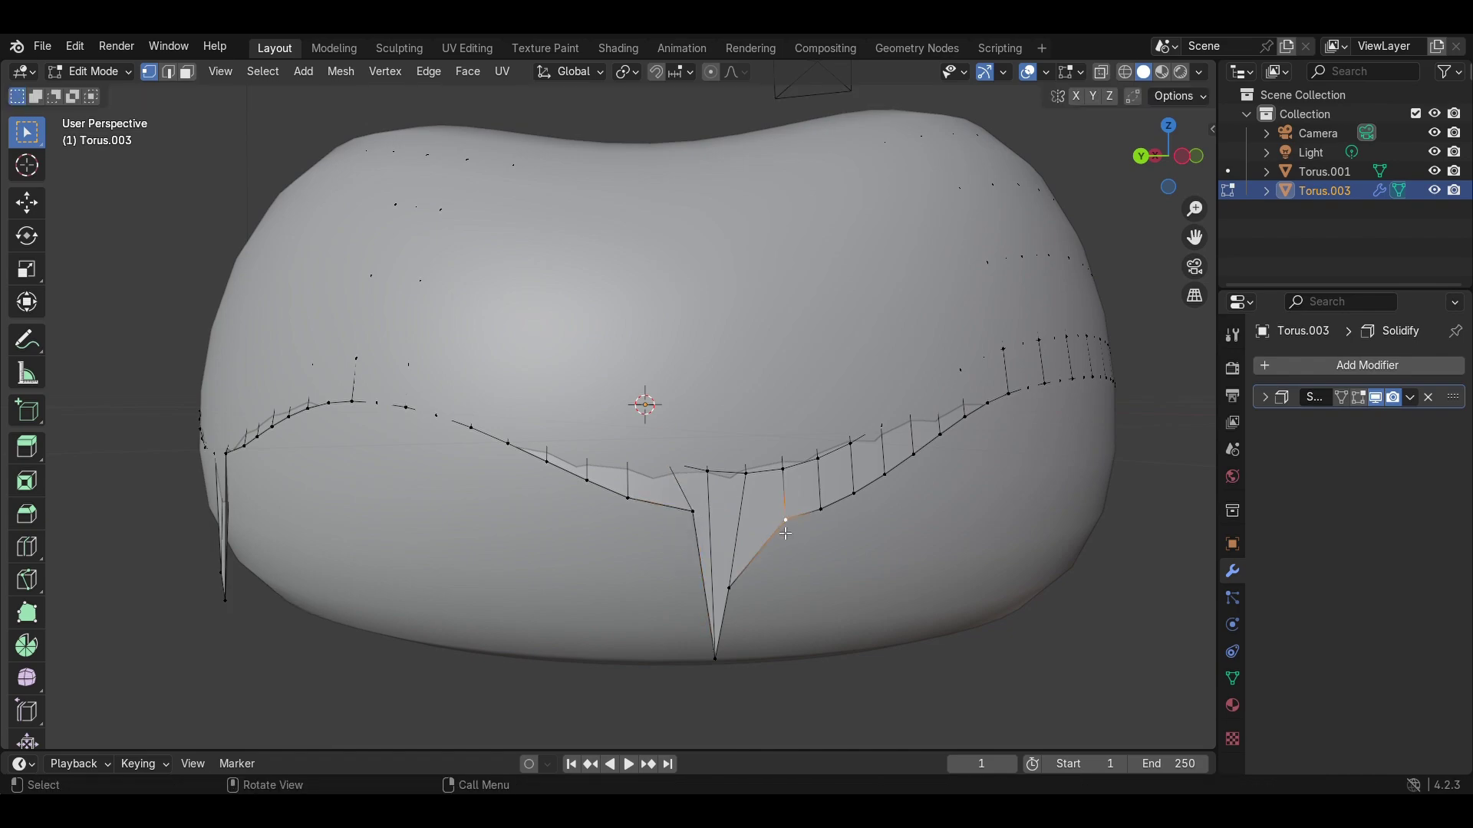
left_click(128, 72)
left_click(141, 100)
- In Edit Mode, reposition the stray vertex in the folded patch of the icing rim, and return to Object Mode
middle_click_drag(460, 307, 558, 420)
left_click(123, 72)
left_click(115, 109)
middle_click_drag(414, 338, 383, 464)
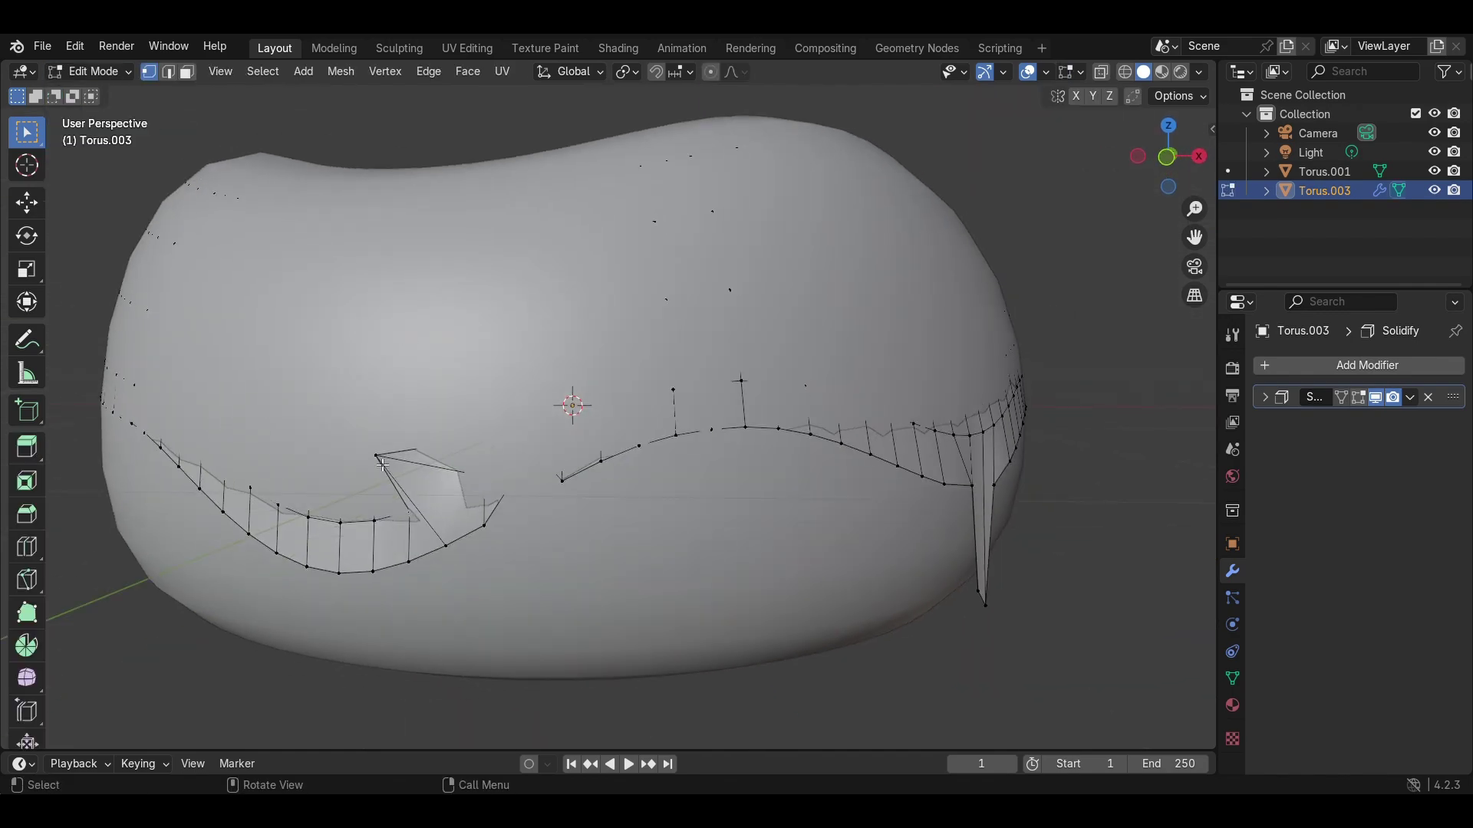
left_click(458, 509)
left_click(112, 93)
- In Edit Mode, lower the rim vertex beside the folded patch about 0.08 m to even out the edge, and return to Object Mode
middle_click_drag(397, 334, 397, 339)
left_click(123, 75)
left_click(119, 114)
mouse_move(471, 374)
middle_mouse_down()
mouse_move(467, 360)
mouse_move(498, 372)
middle_mouse_up()
left_click(476, 360)
scroll(475, 361, "up", 1)
scroll(476, 361, "down", 1)
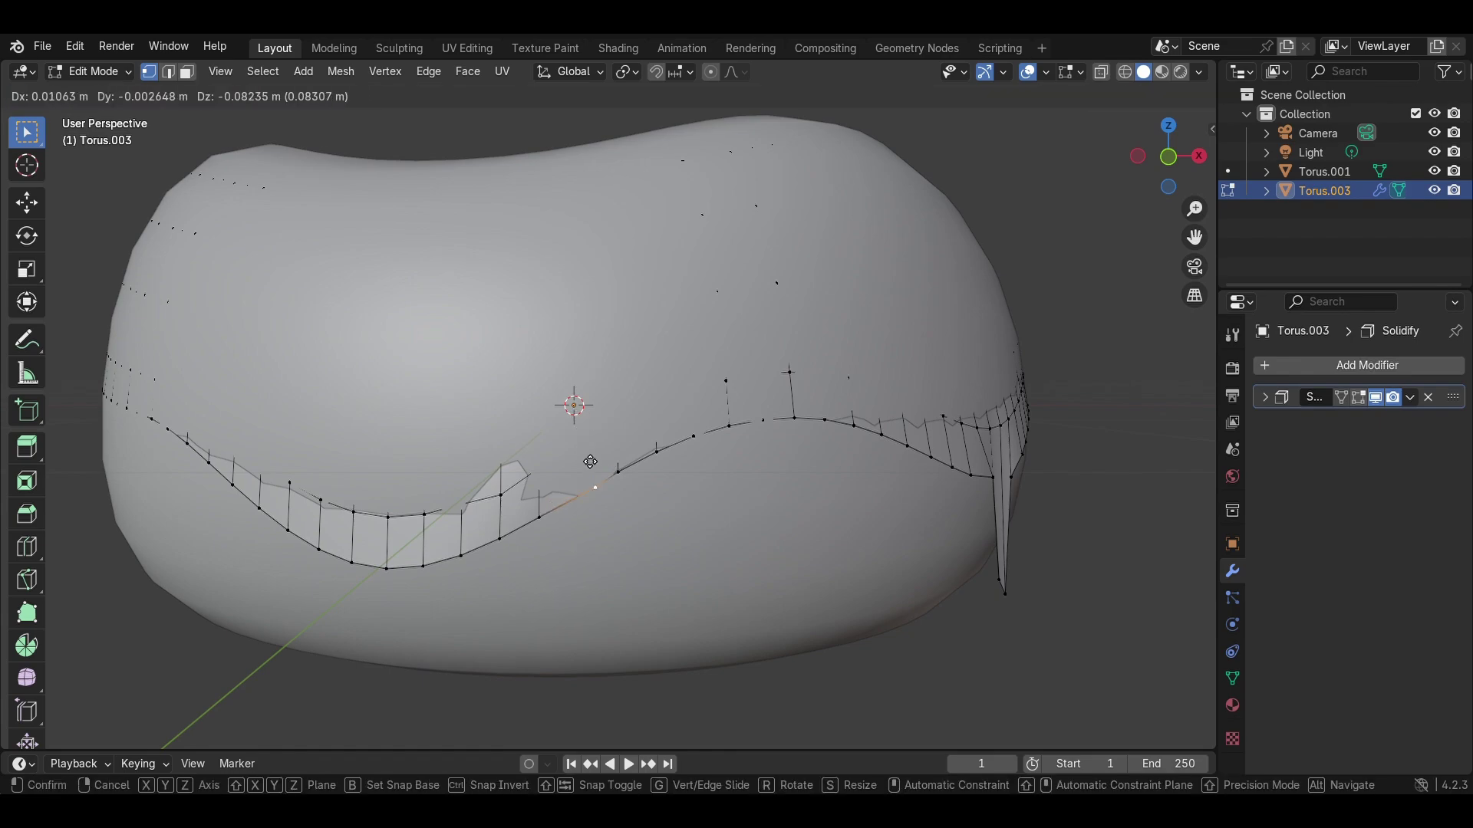
left_click(579, 461)
left_click(119, 94)
- In Edit Mode, pull two adjacent vertices at the lowest point of the remaining rim bulge down as a fifth drip
left_click(100, 72)
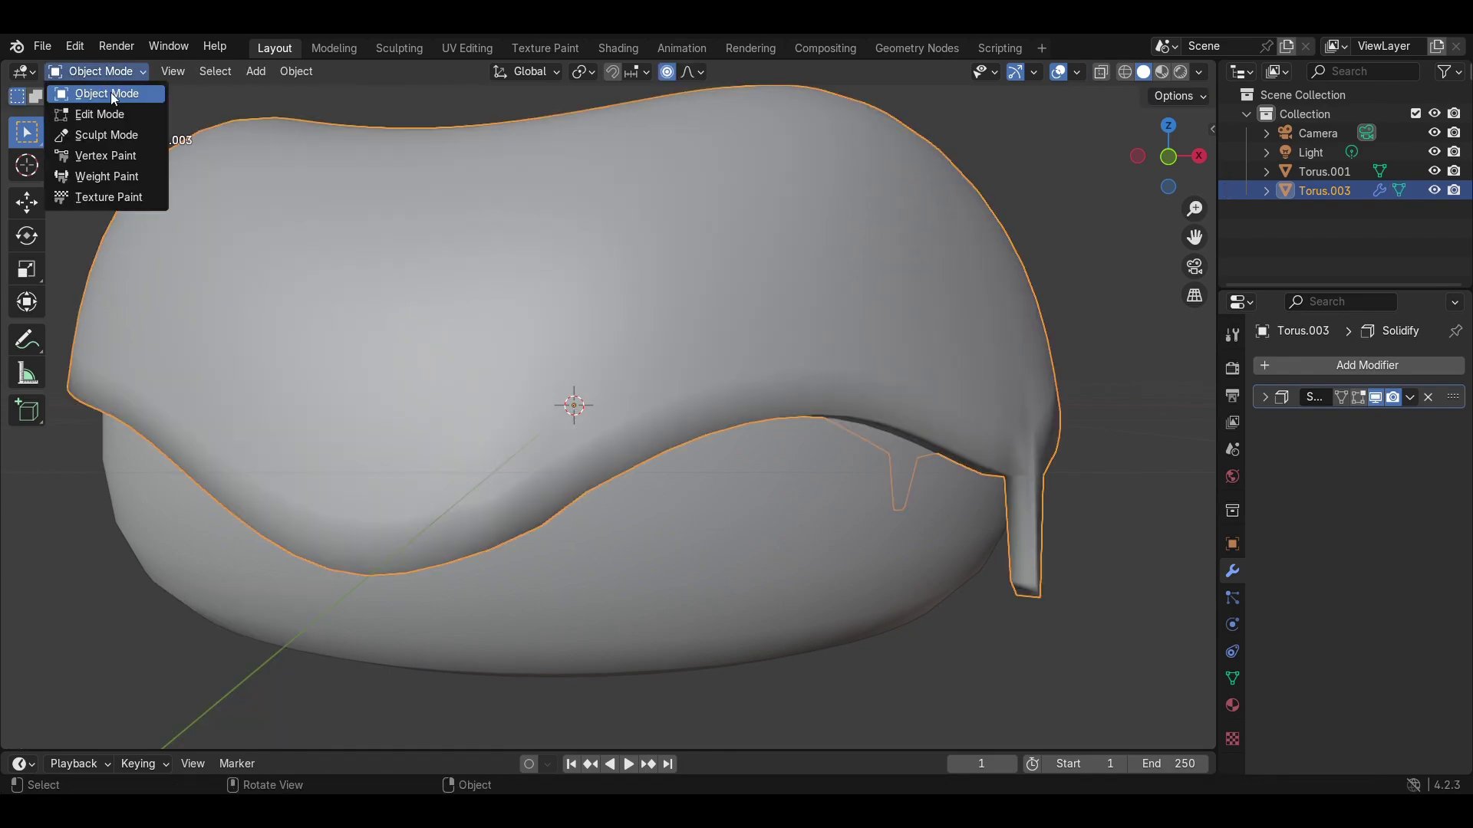
left_click(107, 113)
middle_click_drag(572, 399, 632, 408)
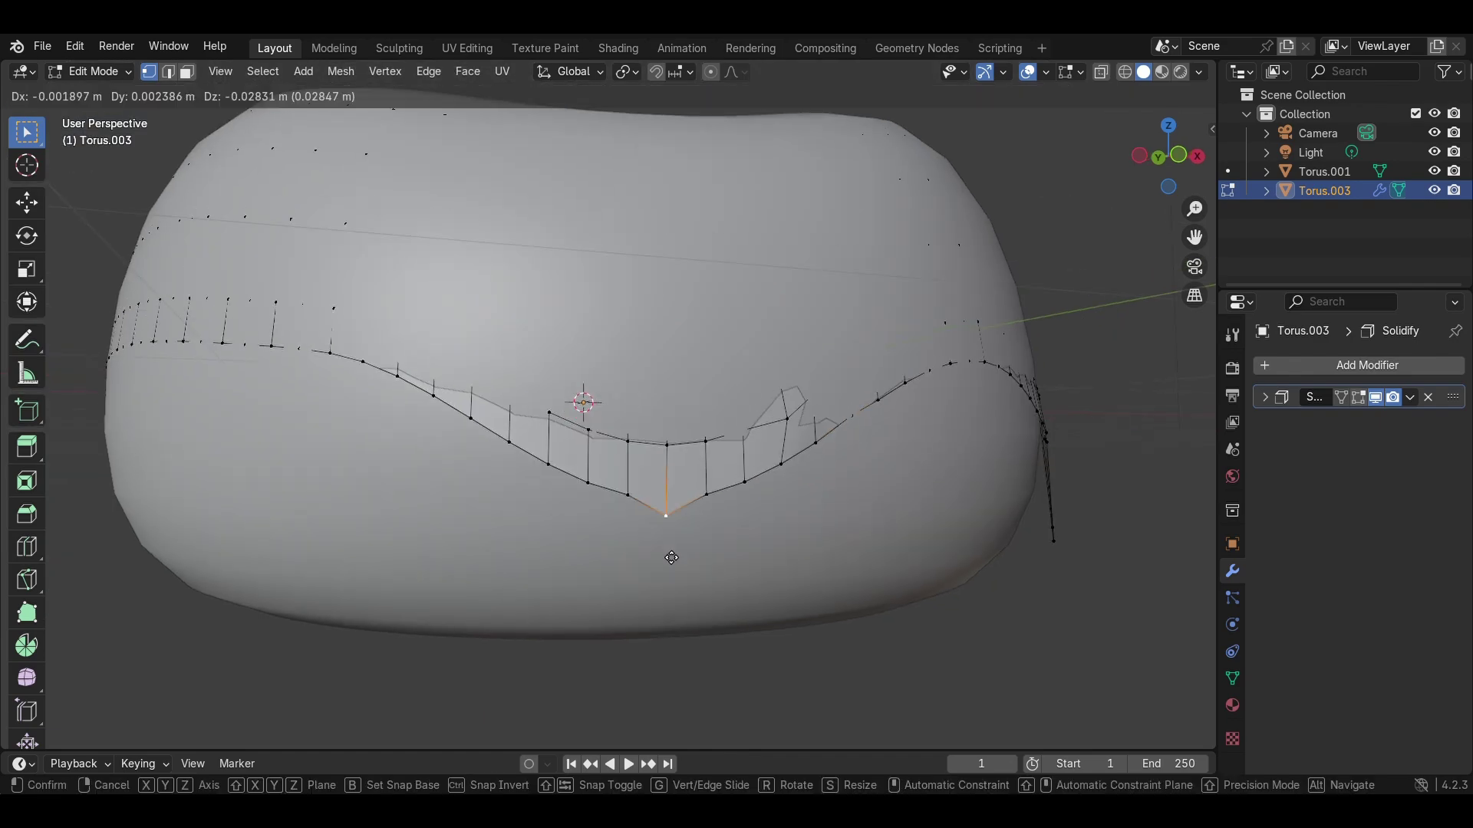
left_click(658, 658)
left_click(707, 515)
key("g")
left_click(667, 623)
- Narrow the fifth drip's base by moving its neighbouring vertices inward, shift the vertex above it, and return to Object Mode
left_click(639, 505)
key("g")
left_click(659, 497)
left_click(732, 496)
key("g")
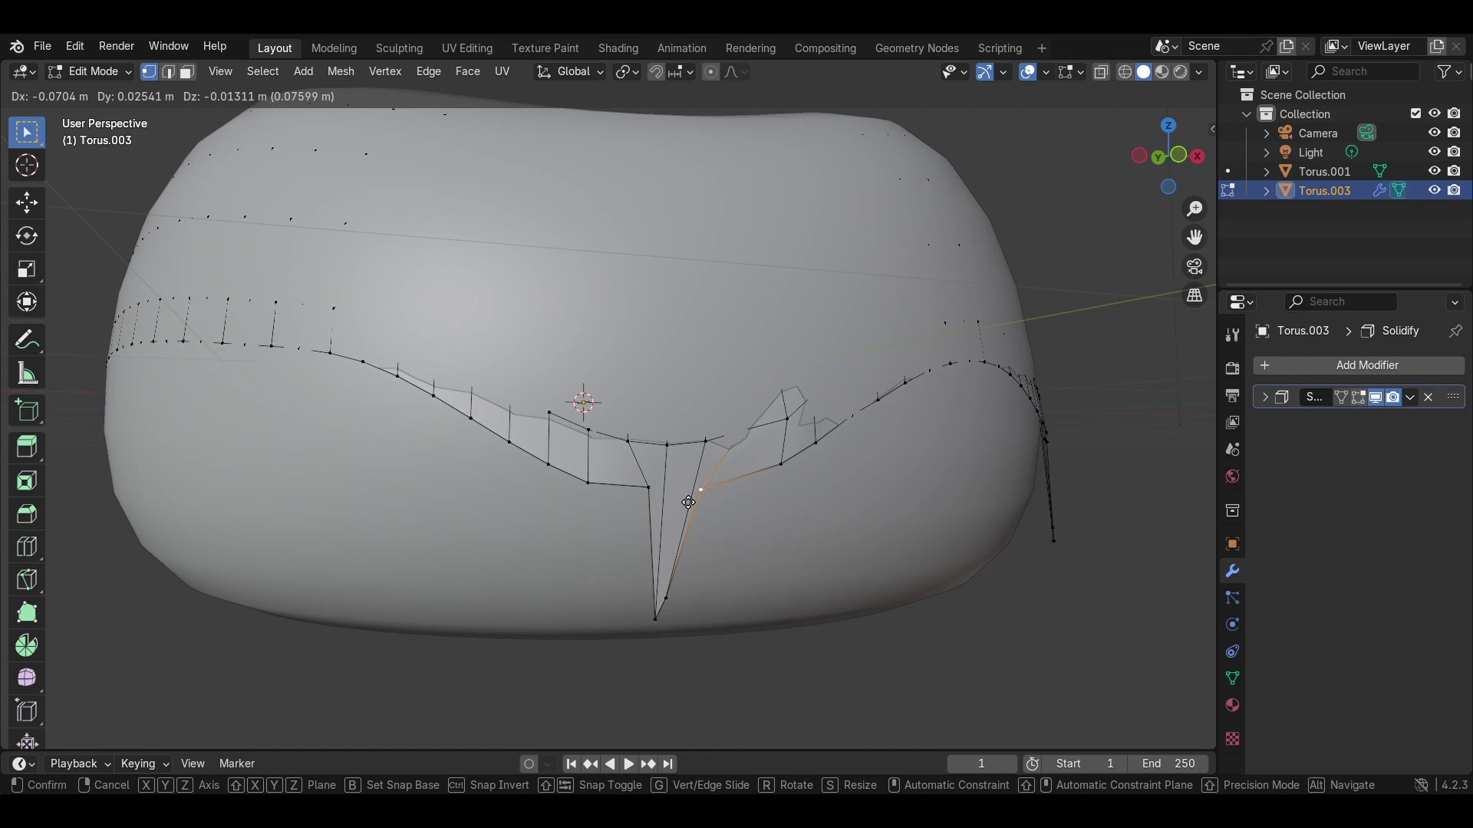
left_click(688, 502)
left_click(704, 445)
key("g")
left_click(684, 473)
key("Tab")
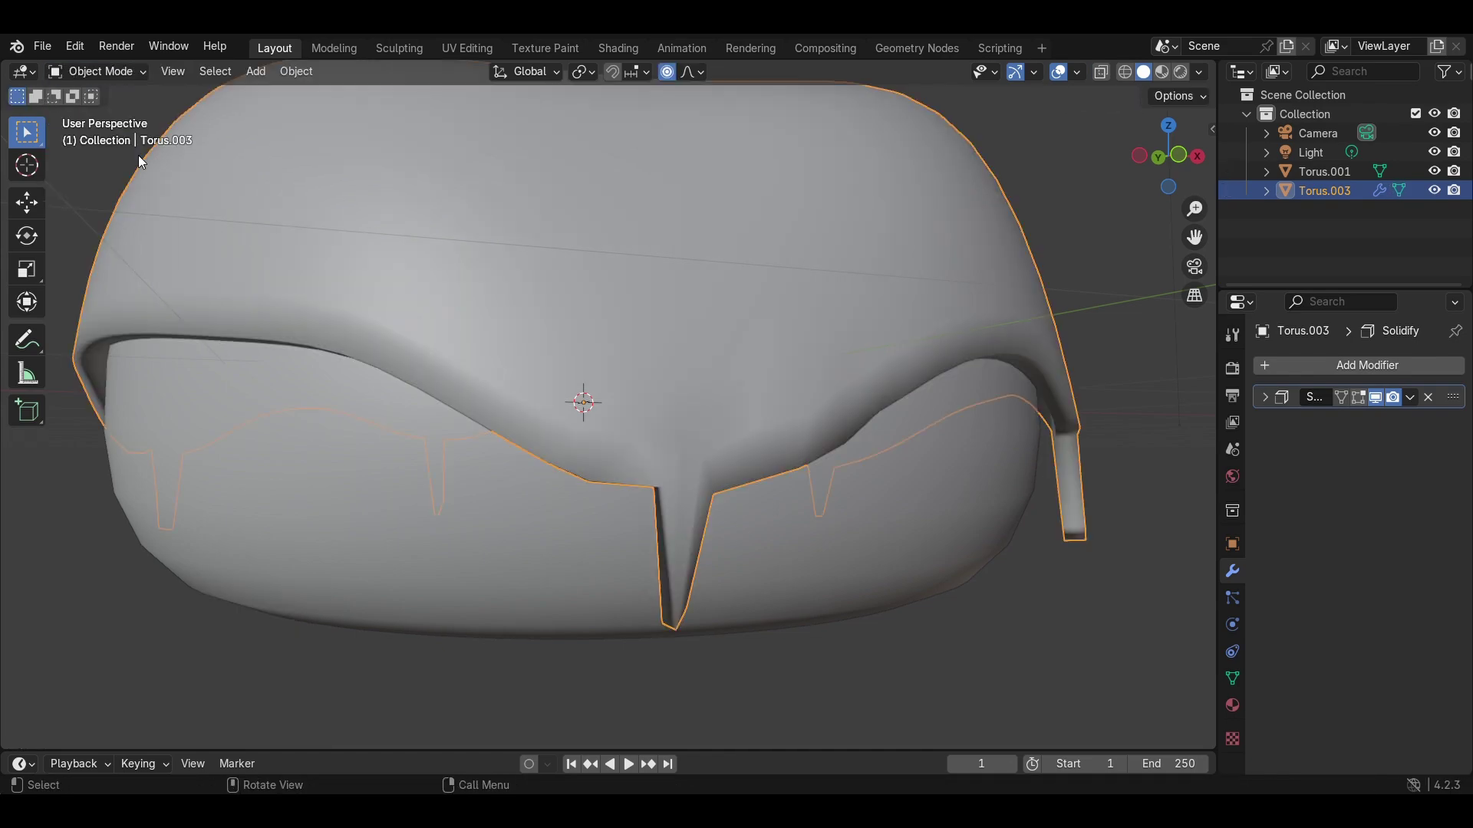
- In Edit Mode, raise the rim vertex next to the fifth drip's base slightly, and return to Object Mode
left_click(123, 114)
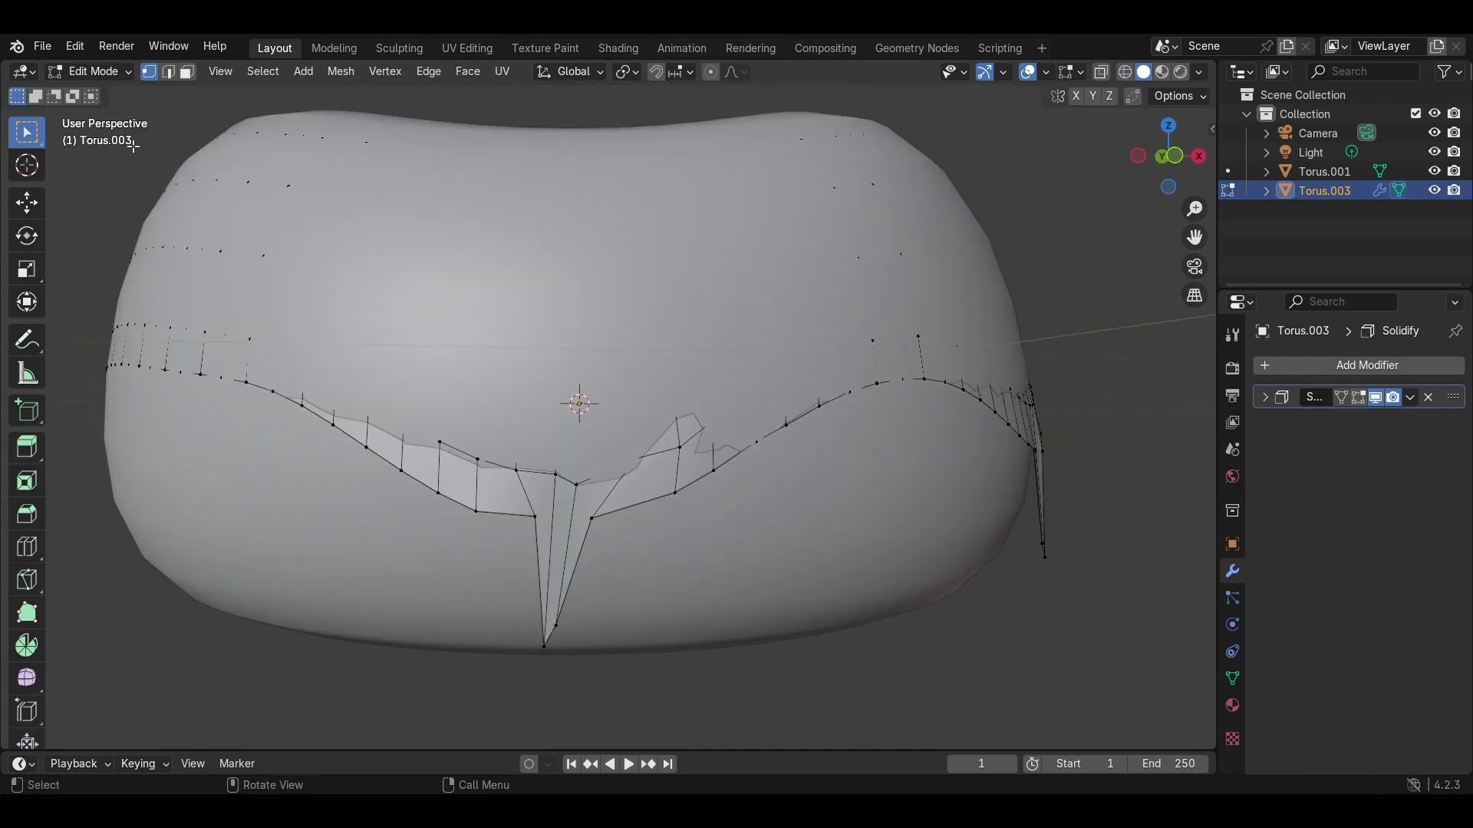
left_click(495, 494)
left_click(631, 553)
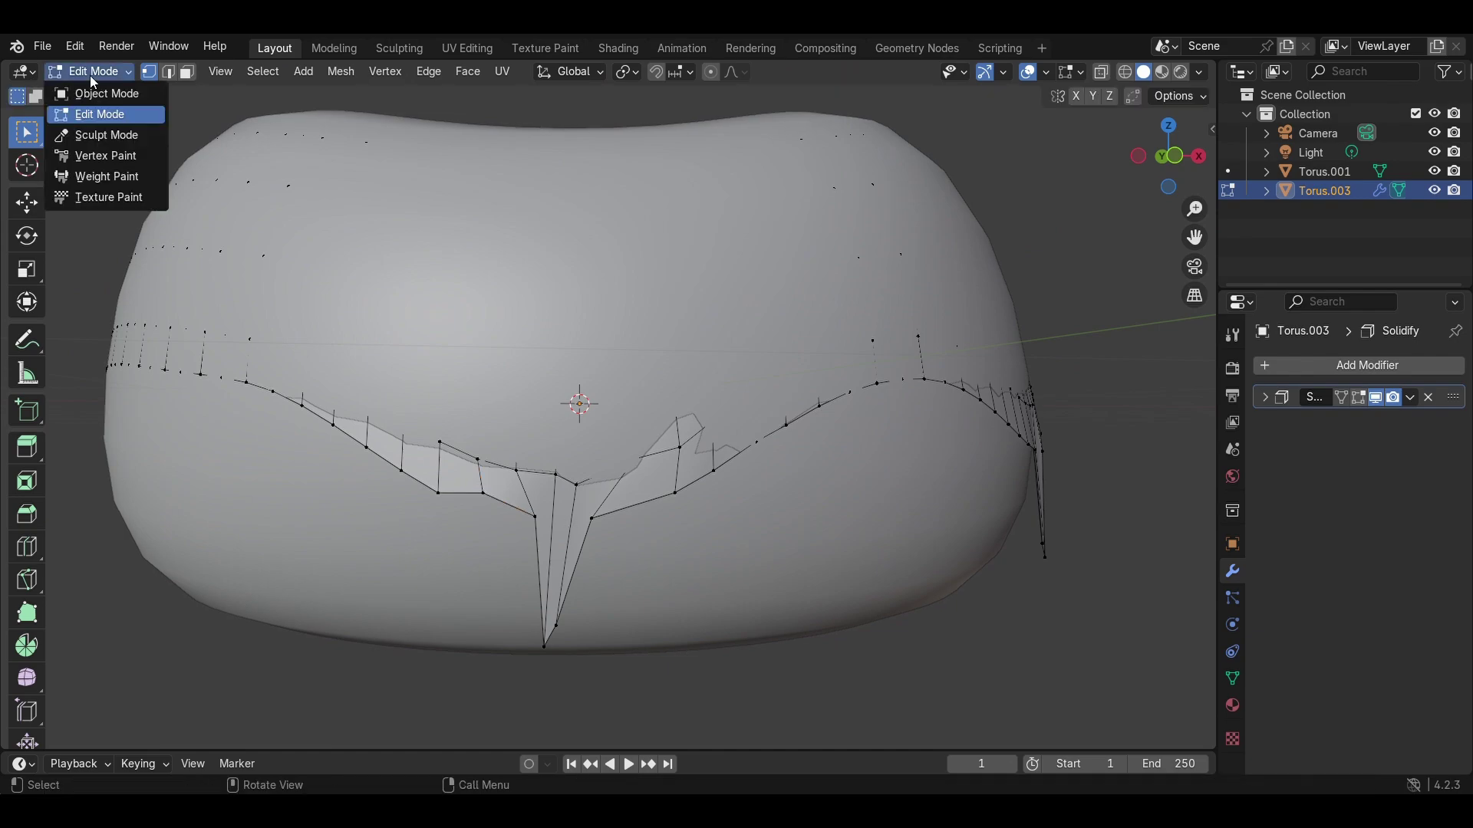
left_click(97, 94)
- Deselect the icing, view the finished donut from around, and save the file
middle_click_drag(338, 330, 748, 403)
left_click(1095, 479)
middle_click_drag(1096, 478, 750, 399)
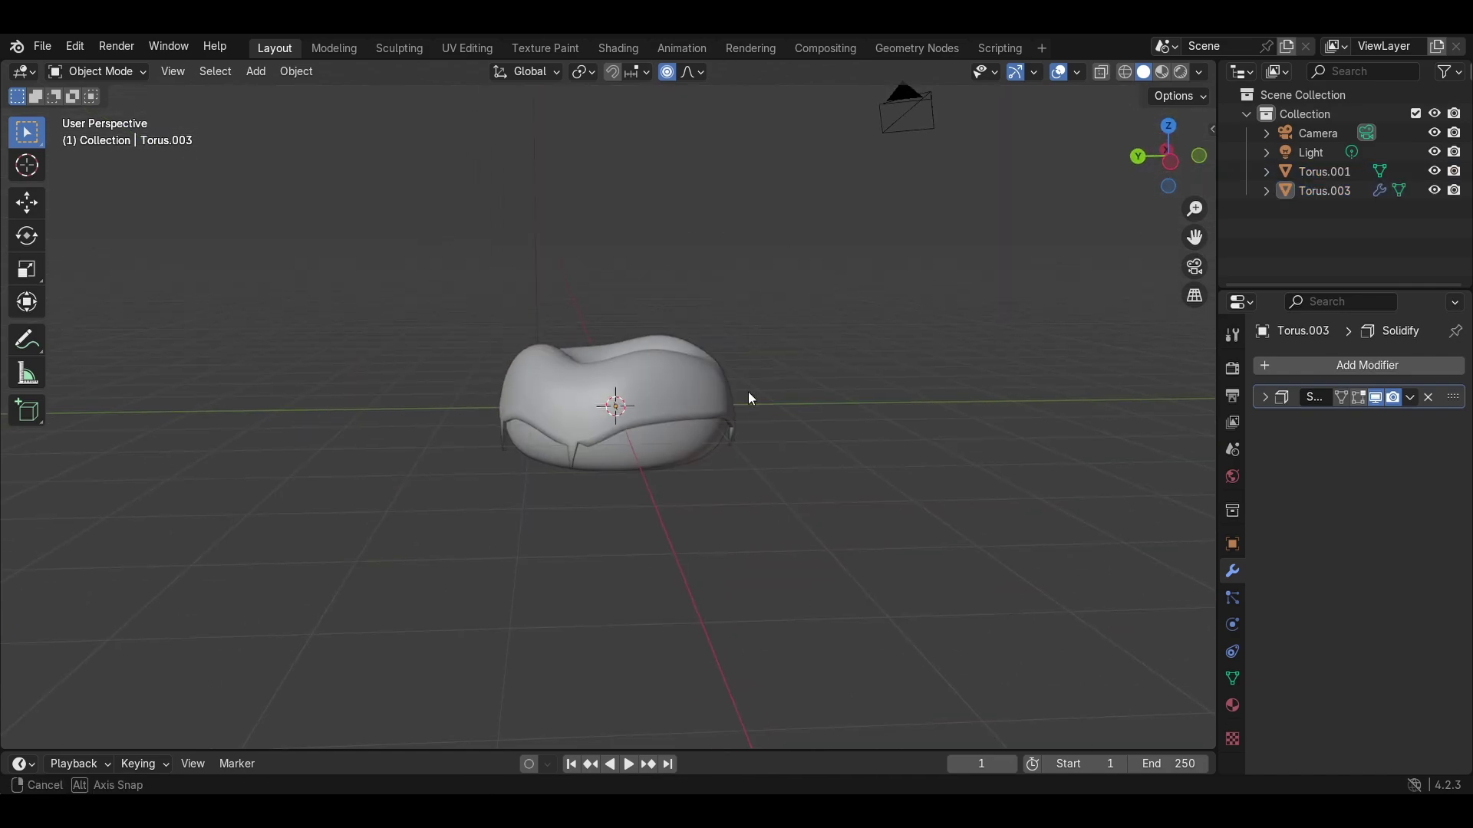
left_click(43, 46)
key("Escape")
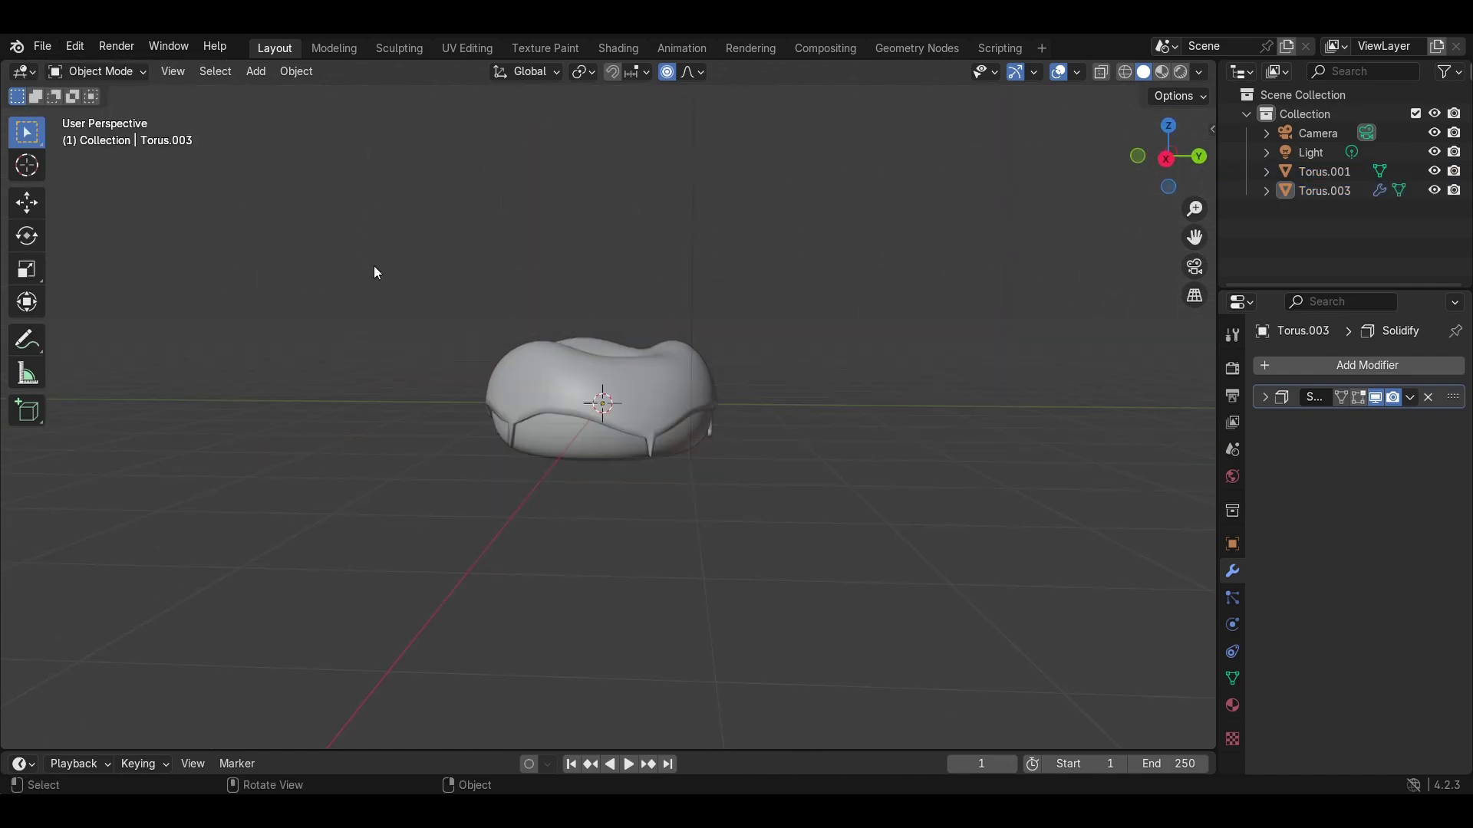
key("ctrl+s")
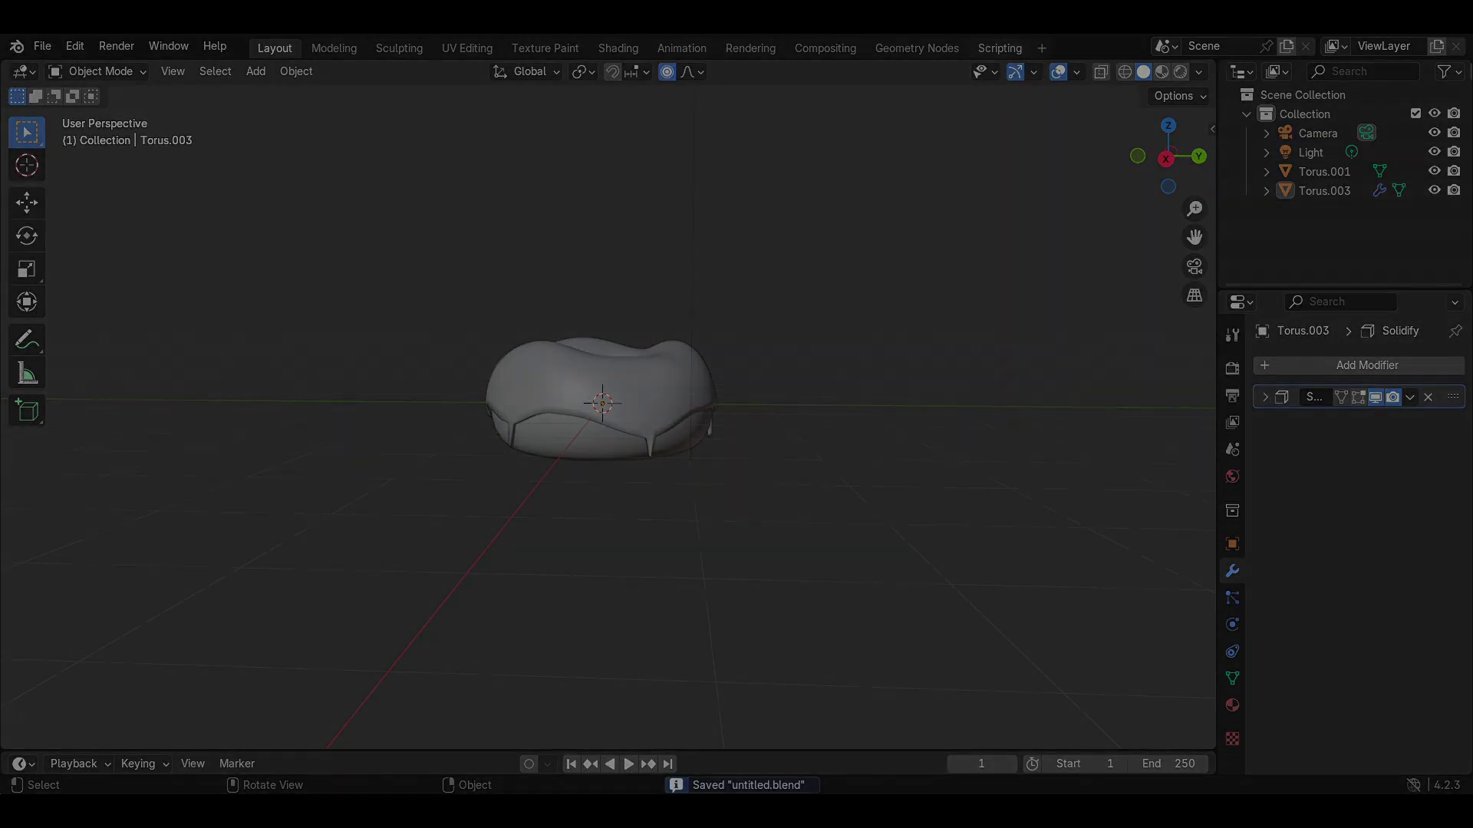